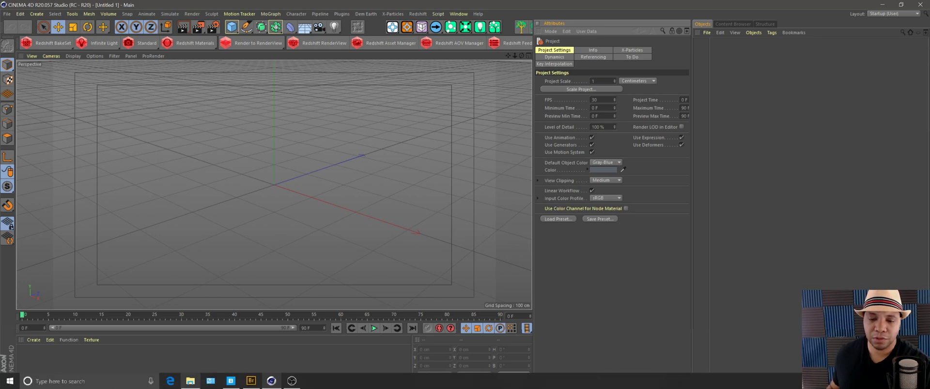
Switch to Quixel Bridge to look over the free Megascans assets, and return to Cinema 4D
left_click(230, 383)
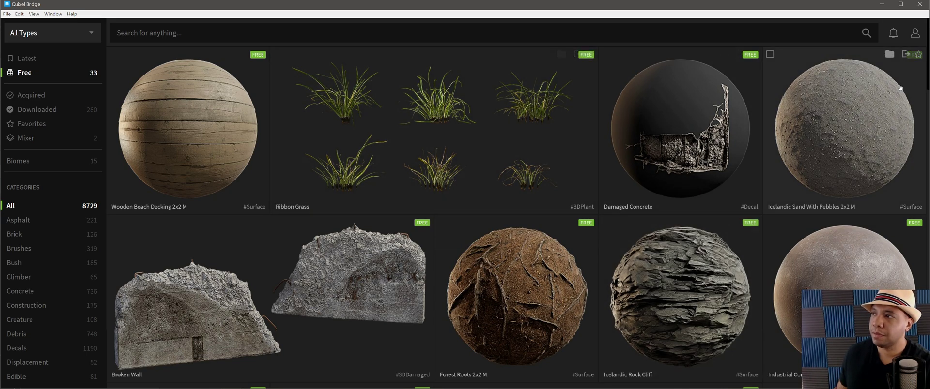
left_click(879, 4)
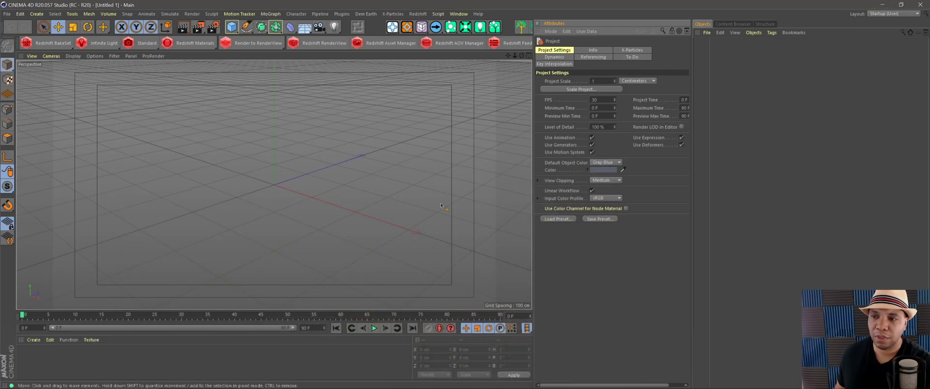
Narrow the viewport to give the project attributes more room, and orbit the perspective view slightly
left_click_drag(532, 184, 458, 182)
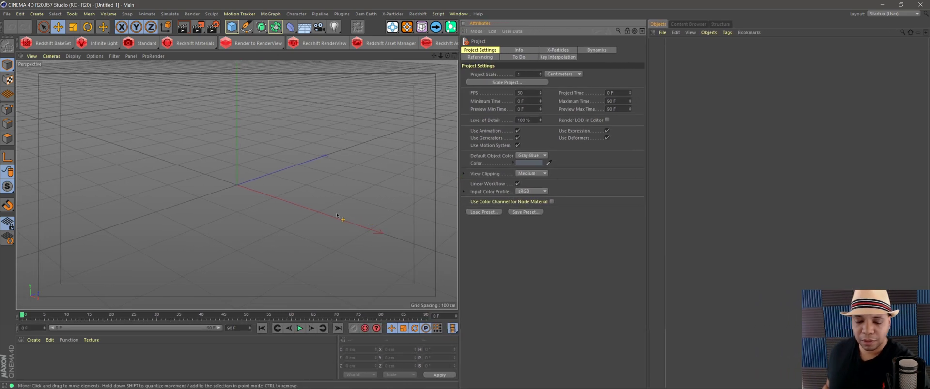
left_click_drag(255, 209, 229, 211, "alt")
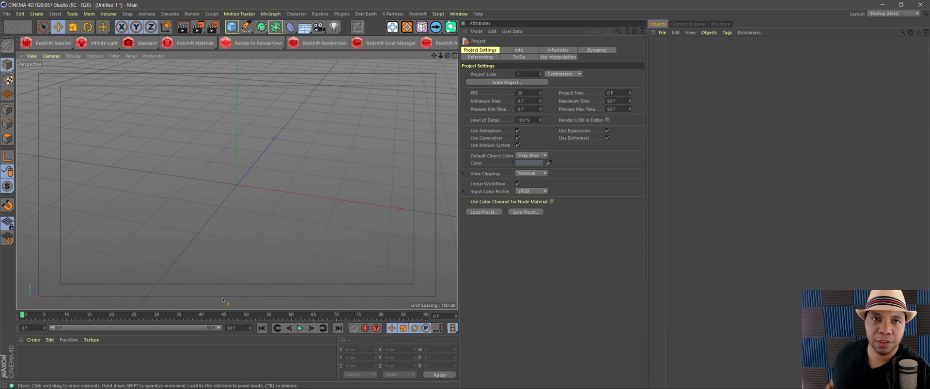
Switch to Quixel Bridge, maximize its window and open the export settings of the Ribbon Grass asset
mouse_move(191, 385)
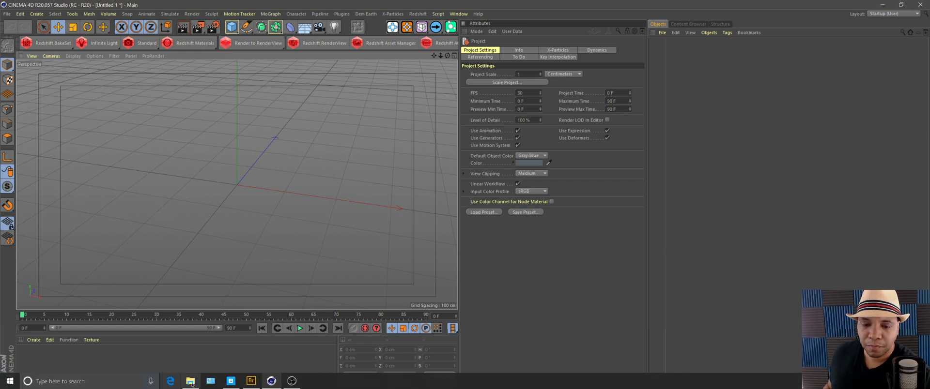
left_click(250, 381)
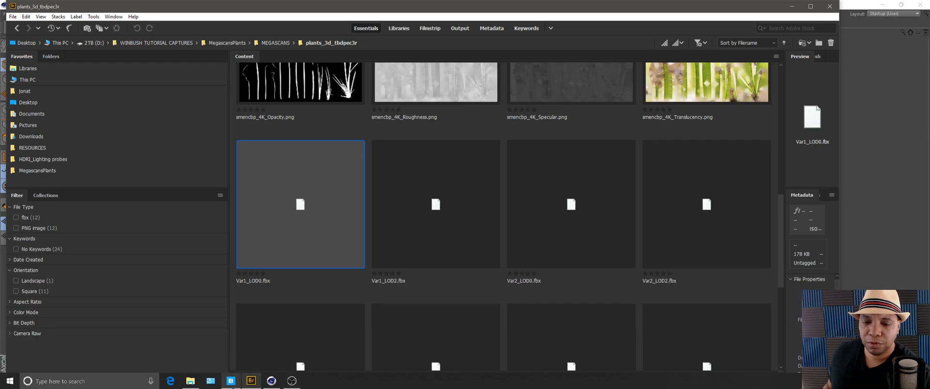
left_click(230, 381)
left_click_drag(876, 11, 390, 12)
double_click(390, 11)
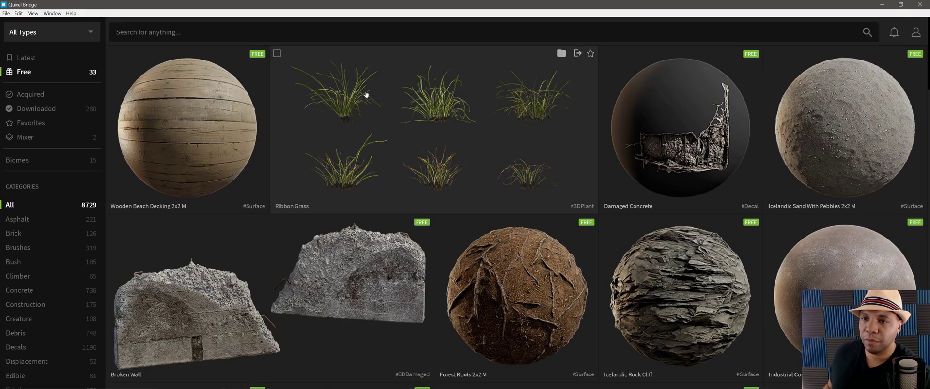
left_click(576, 53)
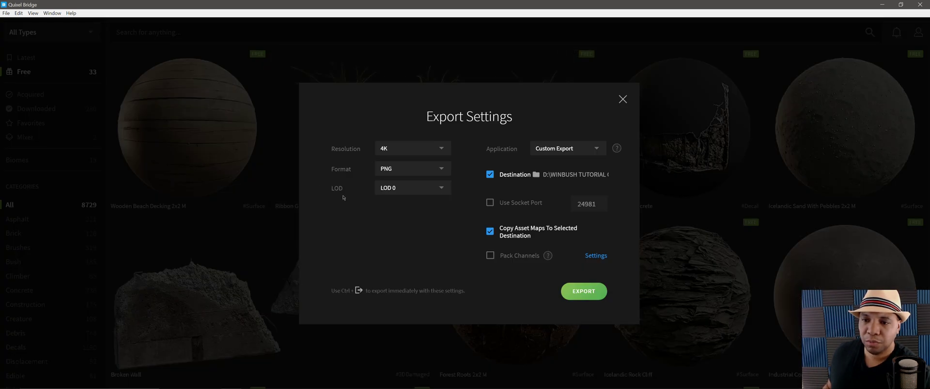
Examine the available LOD options for the Ribbon Grass export, and close the settings without exporting
left_click(406, 189)
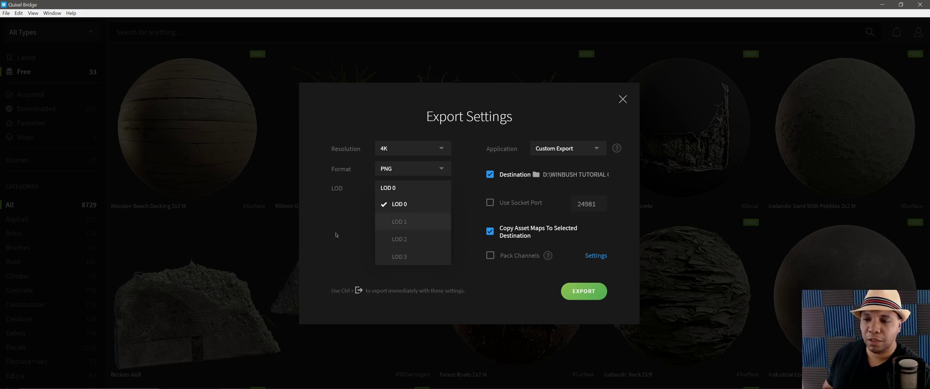
left_click(445, 252)
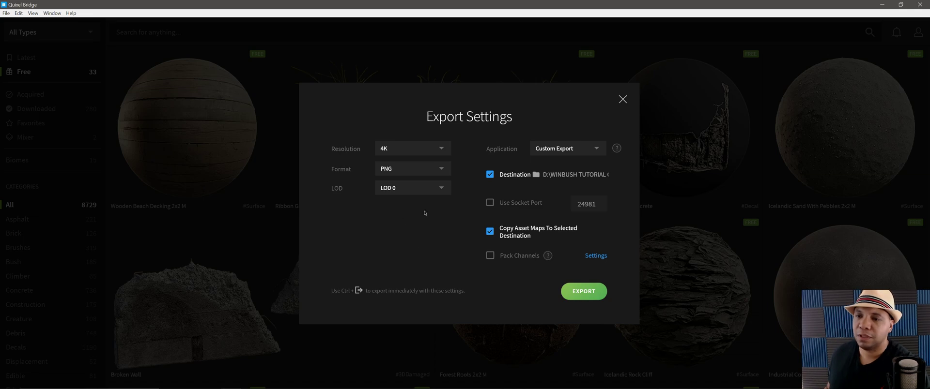
left_click(622, 98)
left_click(880, 4)
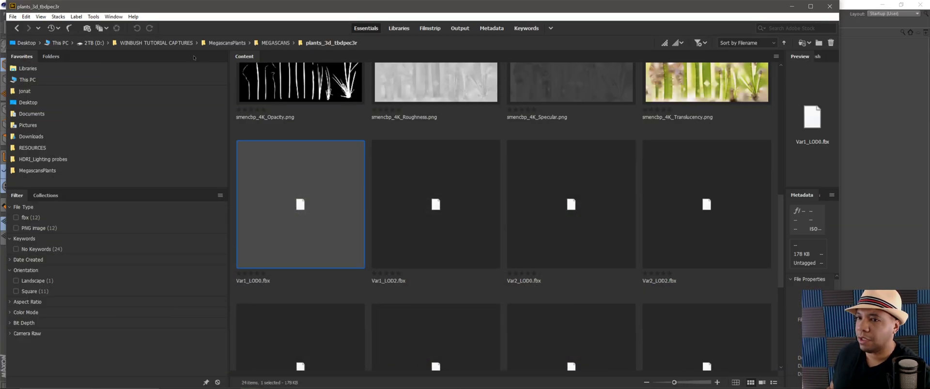
Look through the exported texture maps and Var FBX files in the plants_3d_tbdpec3r folder
scroll(379, 215, "up", 4)
scroll(368, 222, "down", 4)
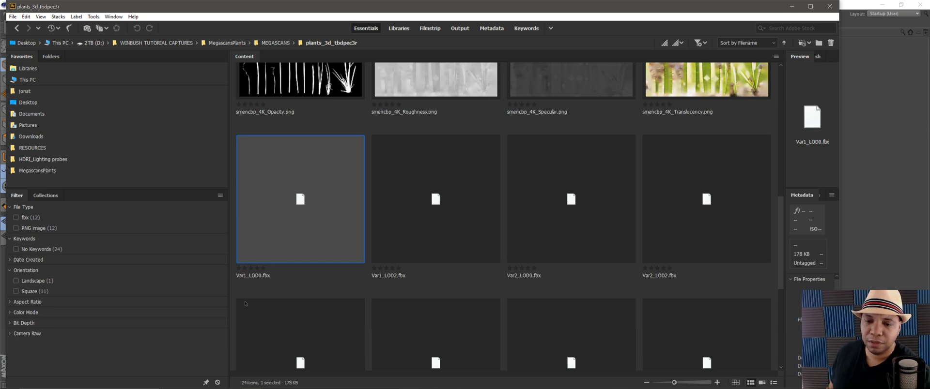
scroll(256, 299, "down", 5)
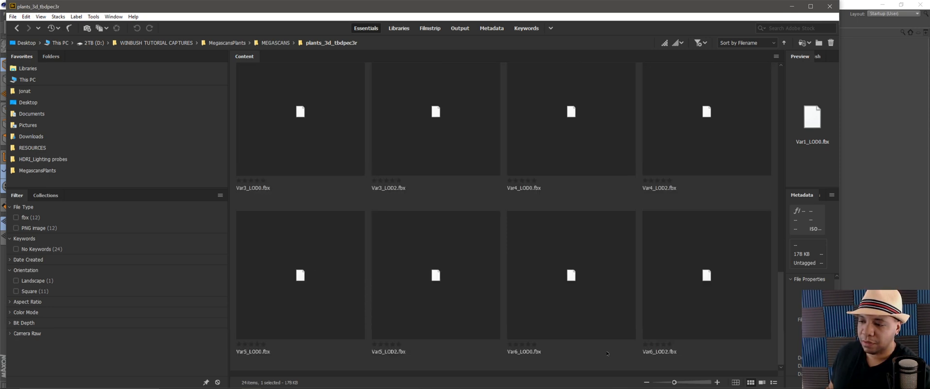
scroll(349, 230, "up", 9)
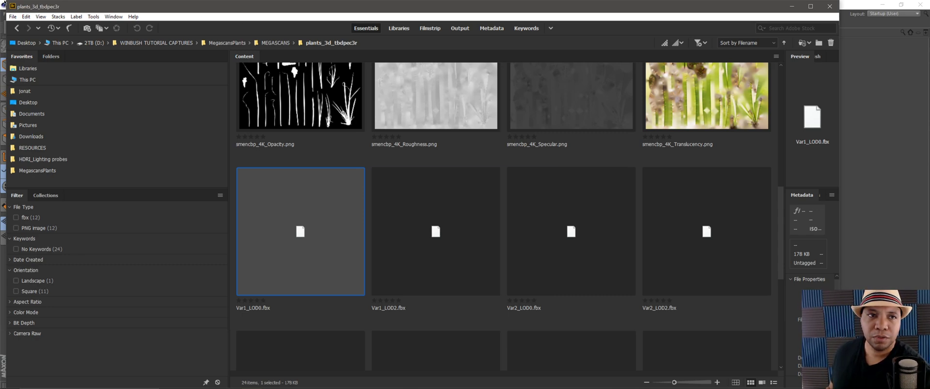
Shrink the Adobe Bridge window beside Cinema 4D and import Var1_LOD0.fbx into the scene with the default FBX import settings
left_click_drag(127, 11, 173, 34)
left_click_drag(53, 26, 366, 67)
left_click_drag(554, 83, 178, 17)
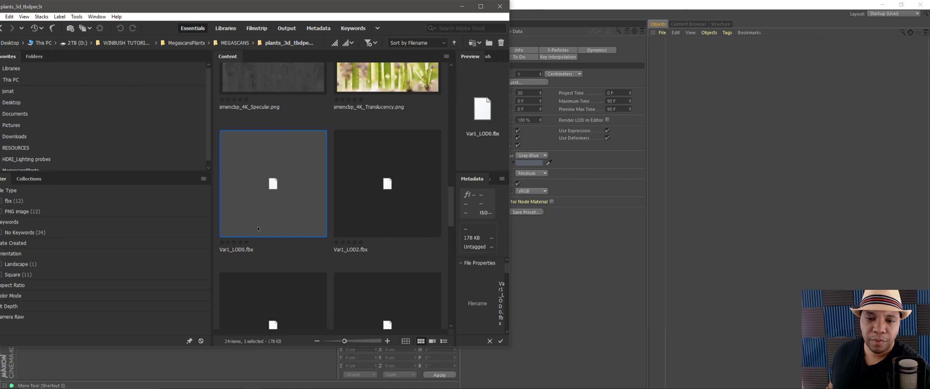
left_click_drag(272, 188, 729, 154)
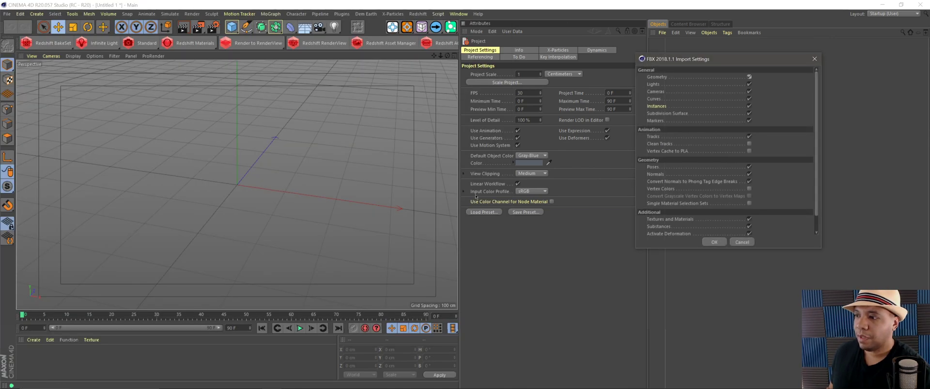
left_click(717, 241)
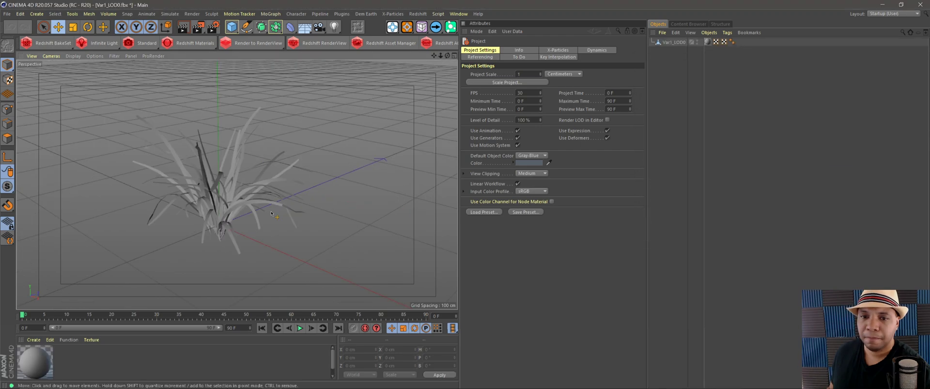
Create a new Redshift material for the imported grass
left_click_drag(229, 217, 230, 231, "alt")
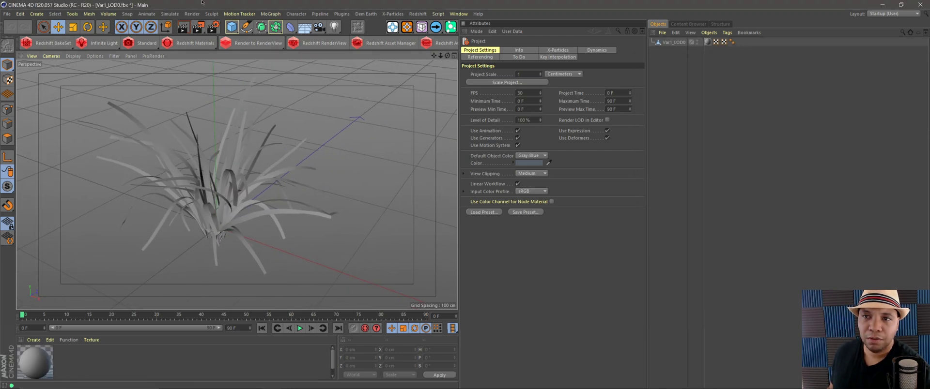
left_click(186, 47)
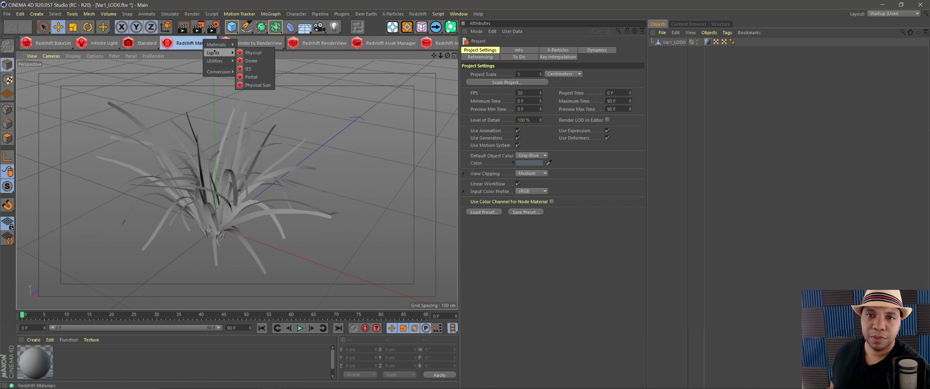
left_click(244, 46)
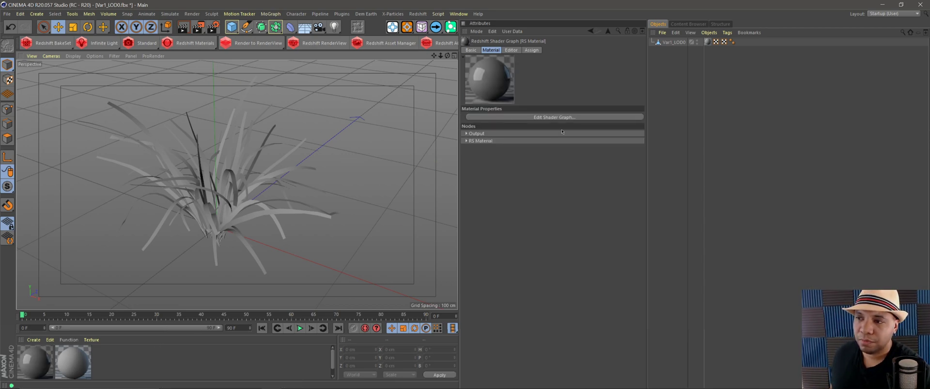
Open the Redshift material's shader graph, rearrange its RS Material and Output nodes, and place the graph window beside the viewport
left_click(549, 117)
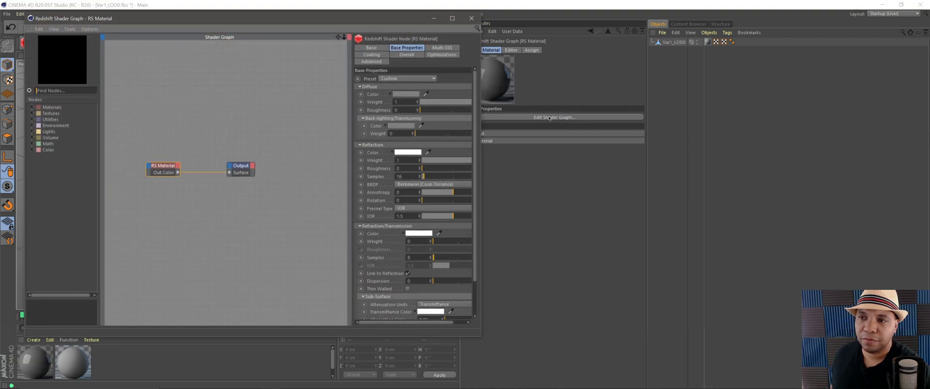
left_click_drag(242, 18, 376, 30)
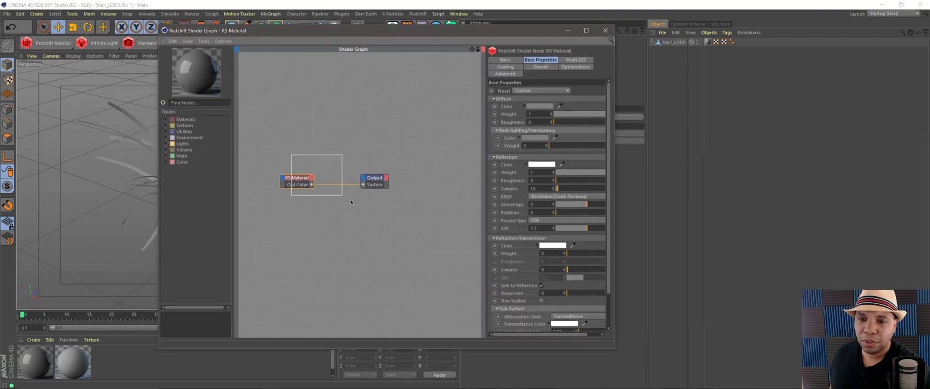
middle_click_drag(331, 190, 403, 158)
left_click_drag(374, 163, 391, 134)
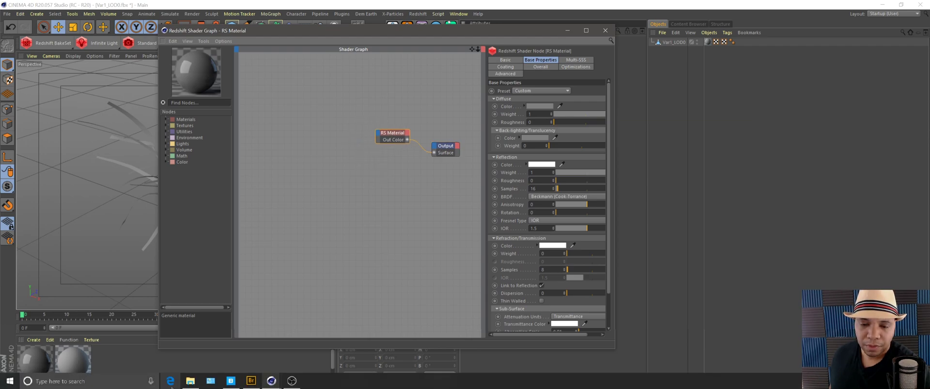
left_click(190, 381)
left_click(545, 32)
left_click_drag(545, 32, 853, 14)
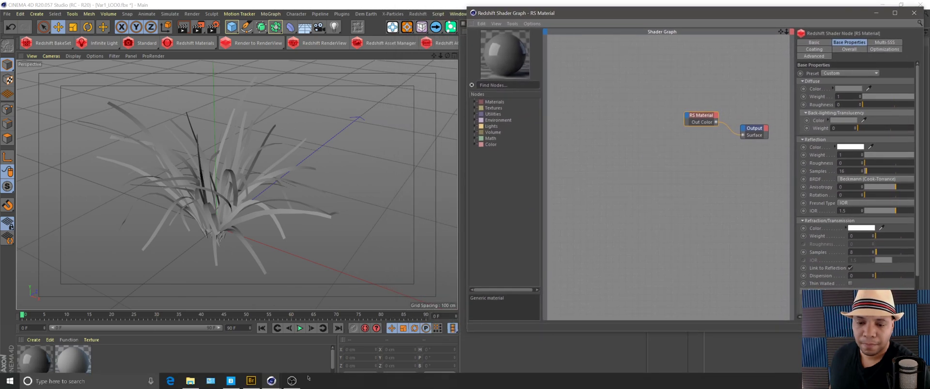
Switch to Adobe Bridge and widen its content area to show the texture maps at the start of the folder
left_click(251, 381)
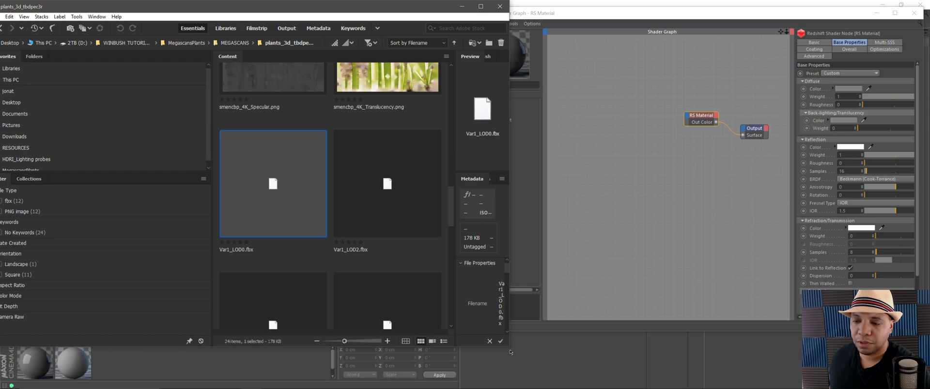
left_click_drag(510, 352, 514, 356)
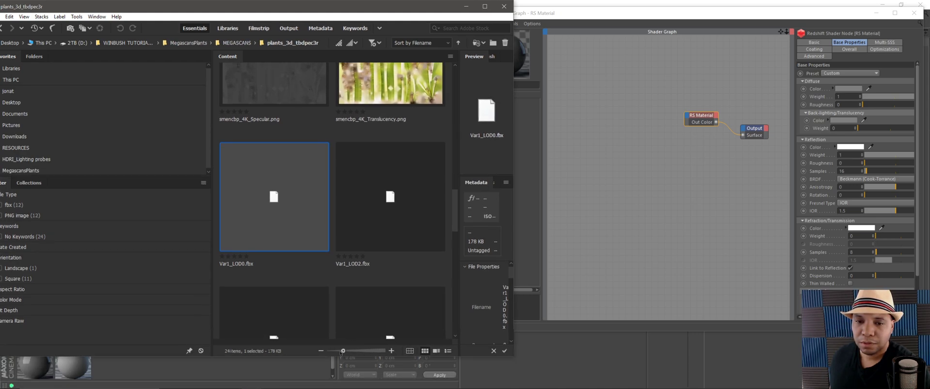
left_click_drag(212, 182, 86, 183)
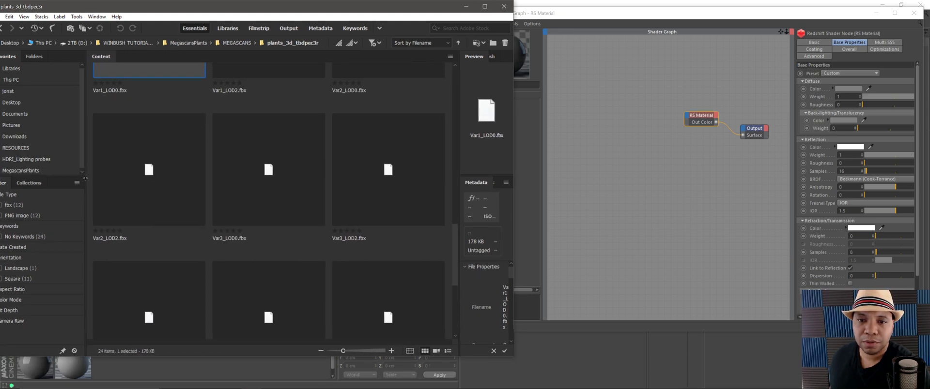
left_click_drag(457, 213, 446, 92)
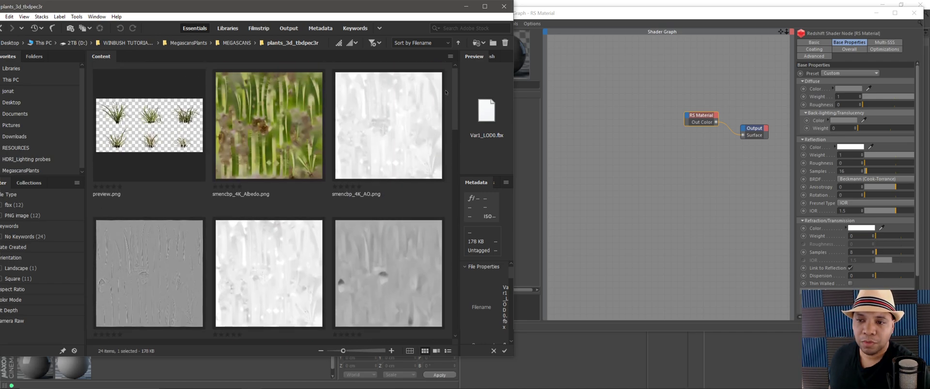
Add the smencbp_4K Albedo, AO, Normal, Opacity, Roughness, Specular and Translucency PNG maps to the Redshift shader graph
left_click(253, 124)
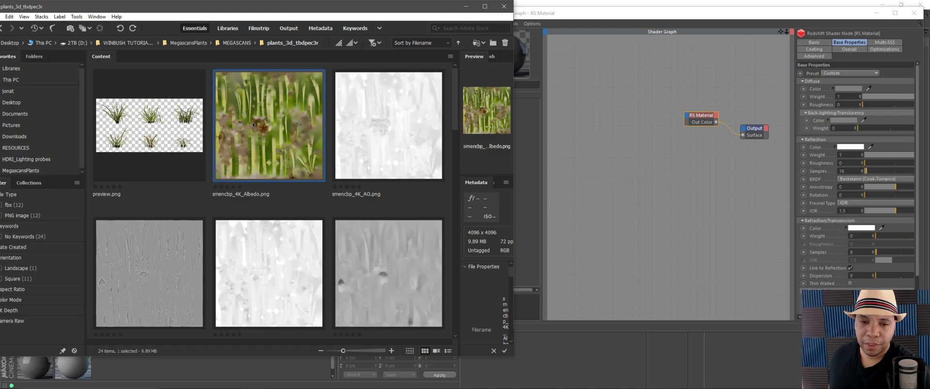
left_click(390, 145, "ctrl")
left_click_drag(456, 93, 456, 130)
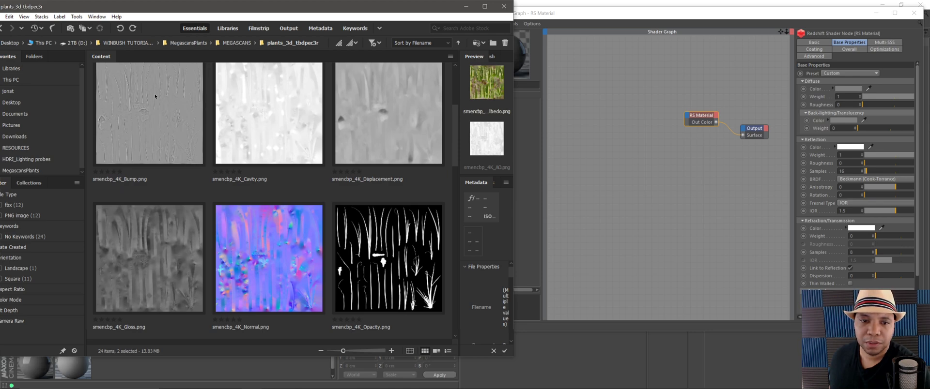
left_click(269, 258, "ctrl")
left_click(402, 295, "ctrl")
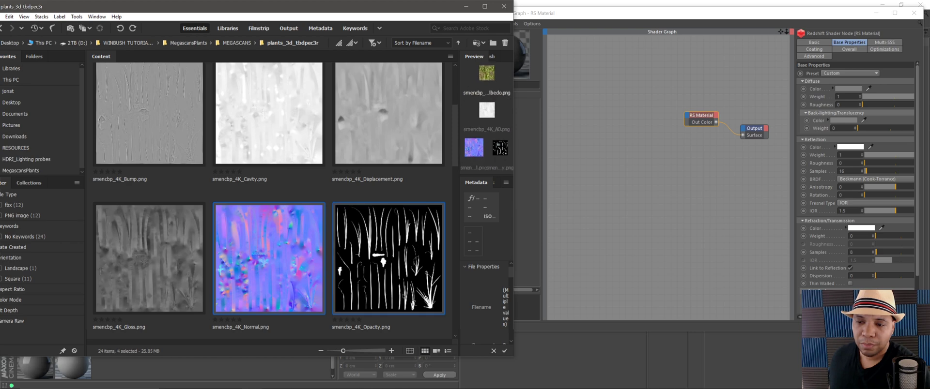
scroll(426, 221, "down", 4)
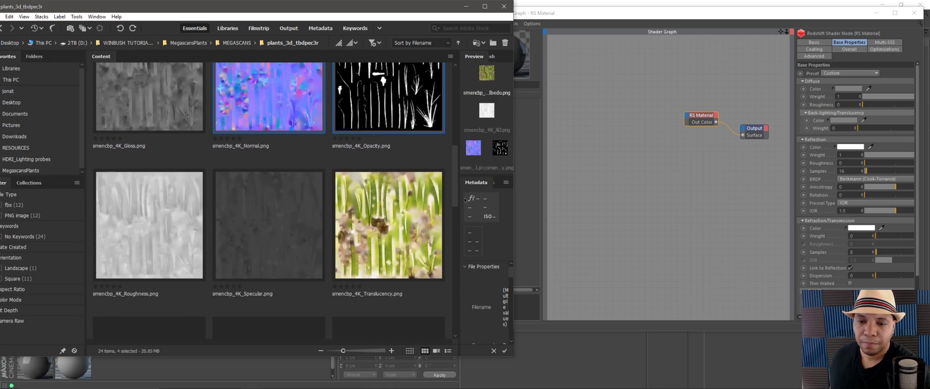
left_click(107, 221, "ctrl")
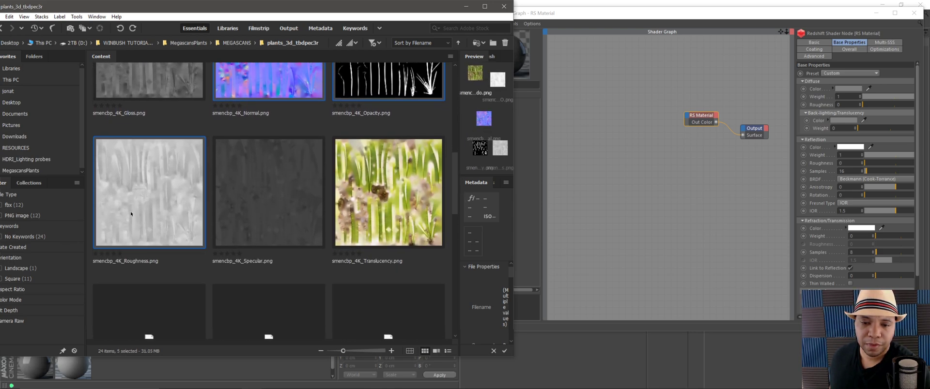
left_click(276, 220, "ctrl")
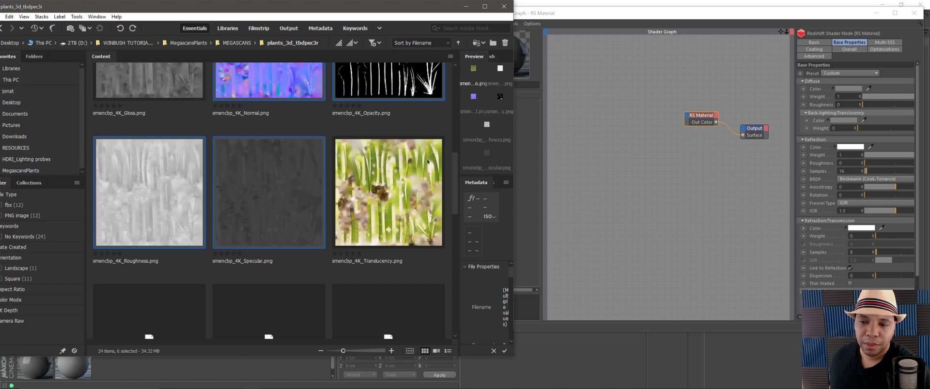
left_click(383, 214, "ctrl")
left_click_drag(414, 205, 638, 179)
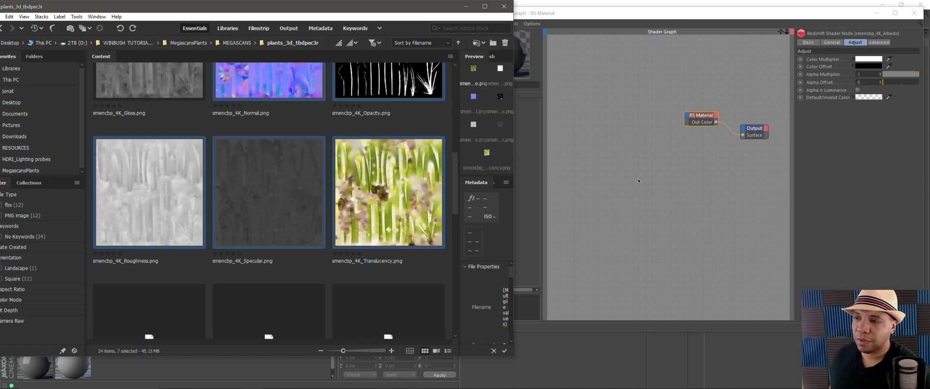
Switch back to Cinema 4D, maximize the shader graph window, and move the RS Material and Output nodes away from the textures
left_click(624, 16)
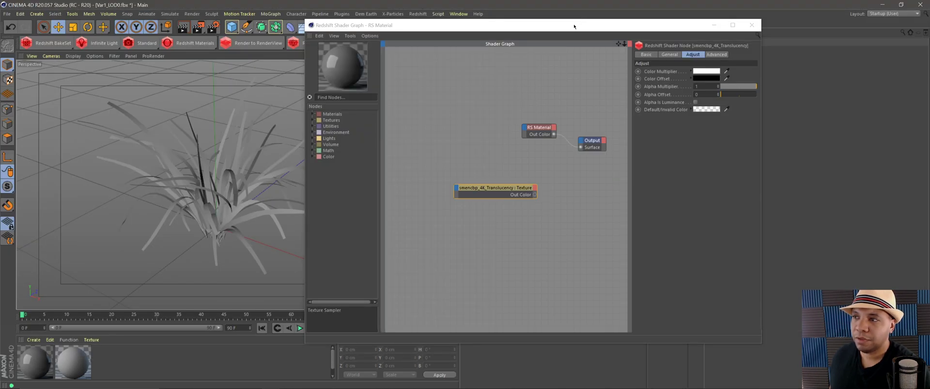
left_click_drag(574, 26, 399, 34)
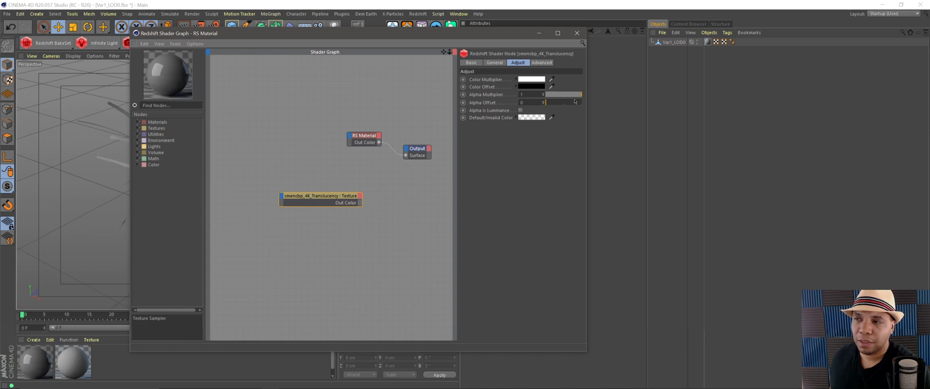
left_click(558, 33)
left_click_drag(409, 114, 622, 180)
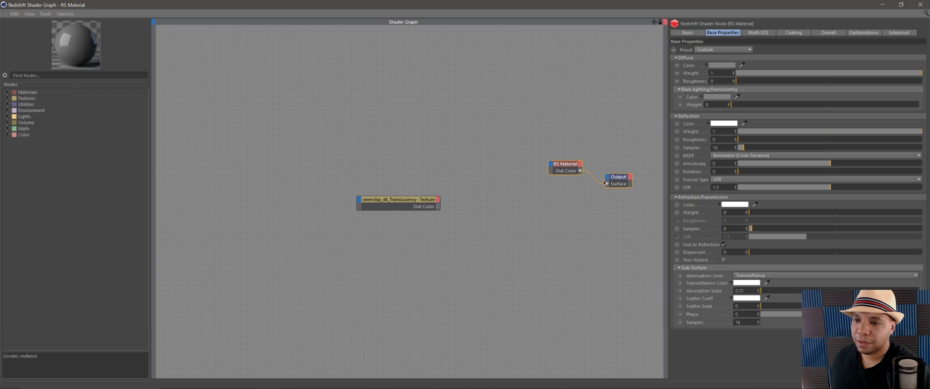
Spread the stacked smencbp_4K texture nodes apart in the shader graph so each map can be reached
left_click(402, 198)
left_click_drag(402, 194, 369, 117)
left_click_drag(409, 204, 382, 169)
left_click_drag(412, 201, 414, 262)
Place the Albedo texture above the other maps and connect its Out Color to the RS Material's Diffuse Color
left_click_drag(410, 200, 431, 91)
left_click_drag(457, 113, 551, 165)
mouse_move(553, 169)
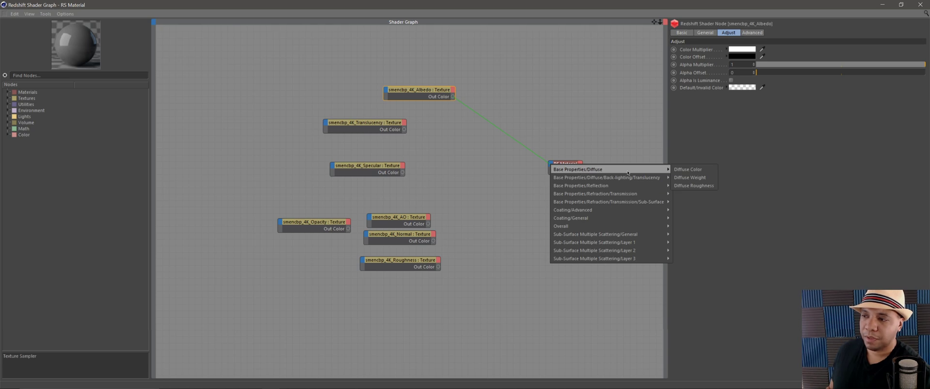
left_click(682, 170)
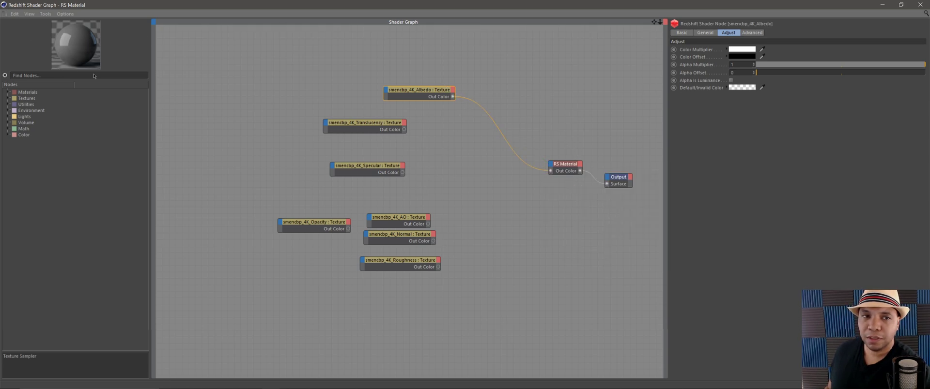
Move the RS Material node closer to the textures and connect the Specular texture to its Refl Weight
left_click(571, 168)
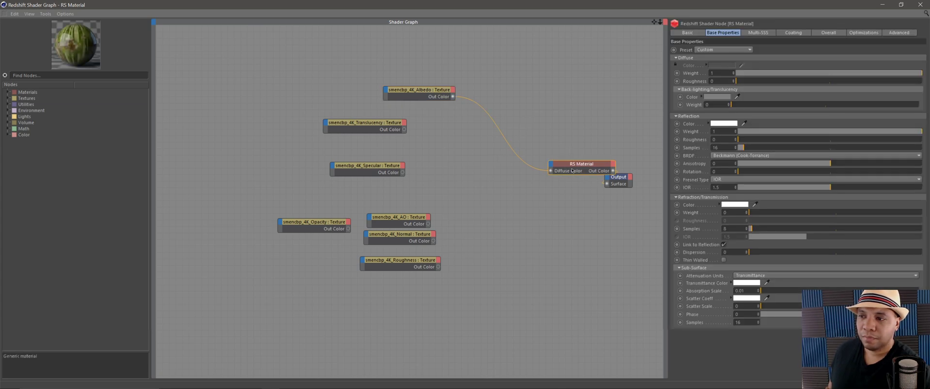
left_click_drag(576, 165, 538, 157)
left_click(382, 163)
left_click_drag(386, 169, 513, 157)
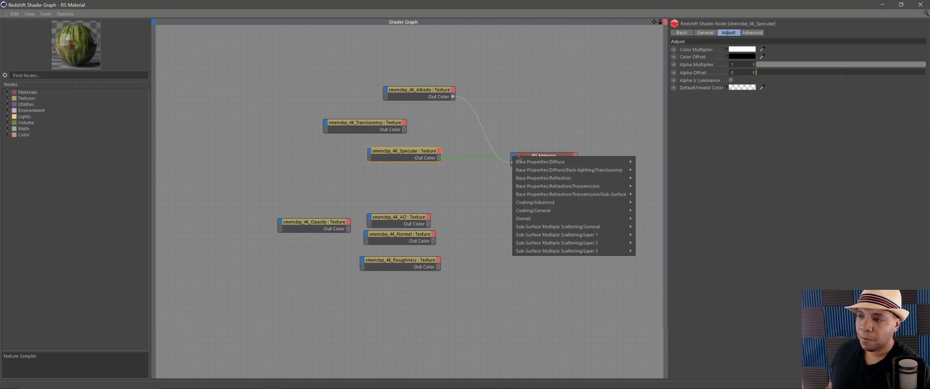
mouse_move(575, 178)
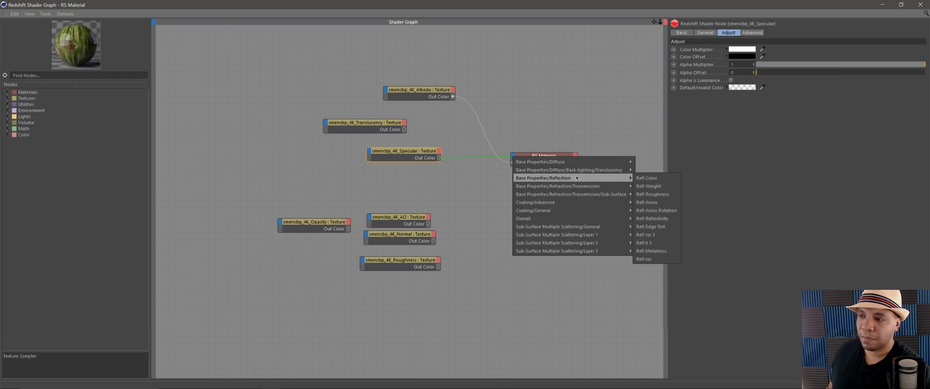
left_click(652, 187)
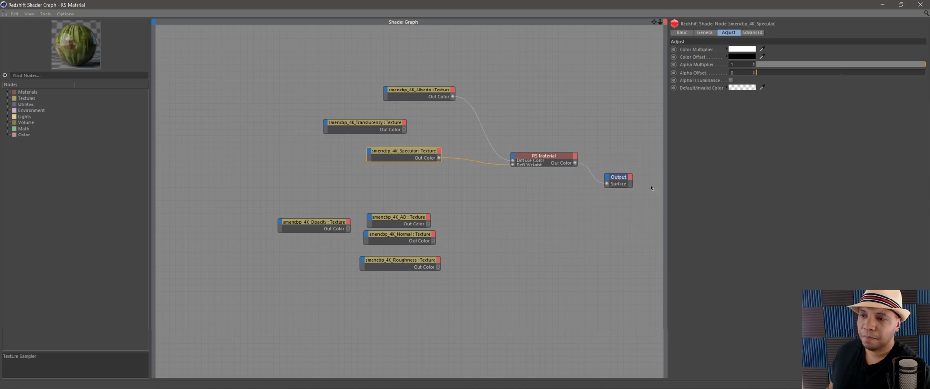
Place the AO texture just above the Albedo node and connect it to the Albedo's Color Multiplier
left_click(367, 178)
left_click_drag(411, 220, 427, 67)
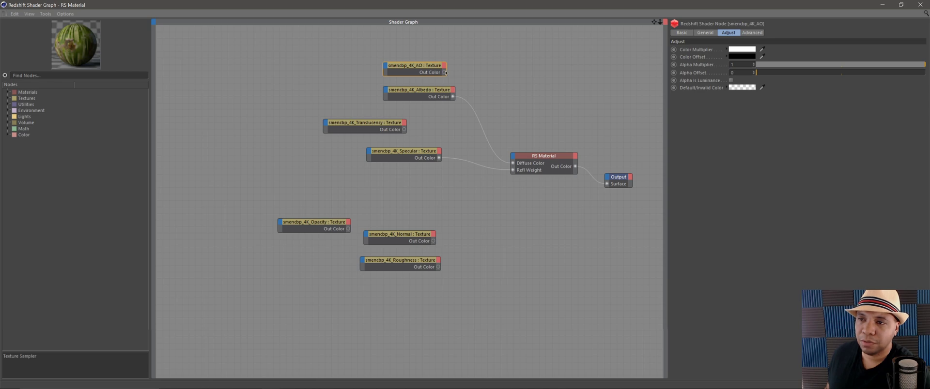
left_click_drag(430, 86, 444, 77)
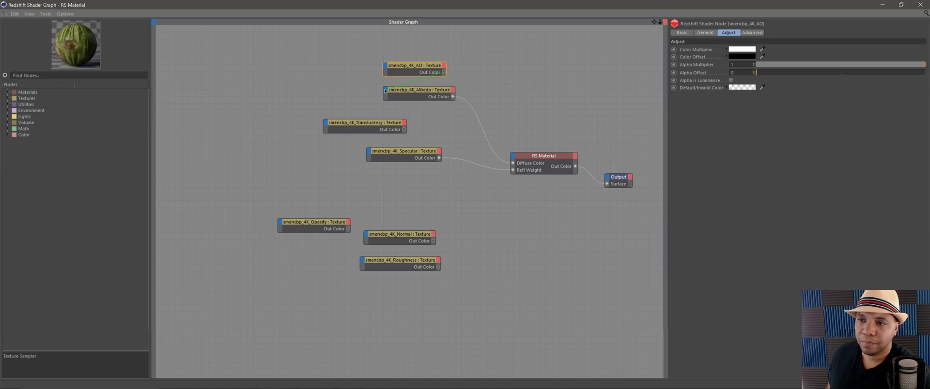
left_click_drag(386, 91, 387, 92)
mouse_move(404, 97)
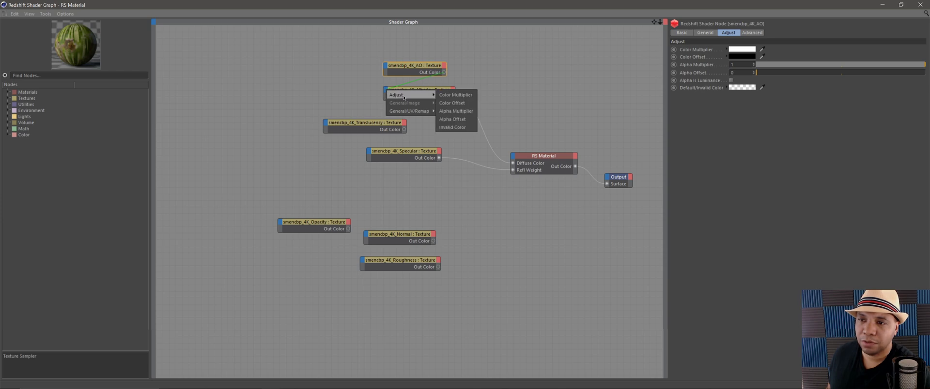
left_click(455, 95)
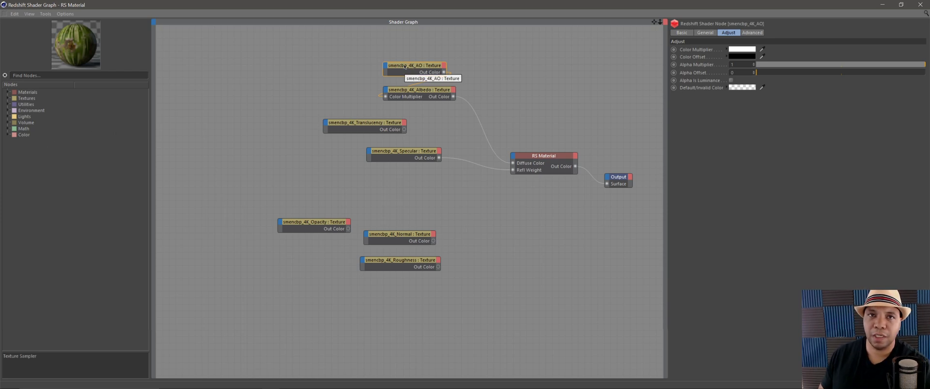
mouse_move(405, 66)
left_mouse_down()
mouse_move(369, 67)
mouse_move(340, 85)
mouse_move(333, 75)
mouse_move(407, 64)
mouse_move(401, 73)
left_mouse_up()
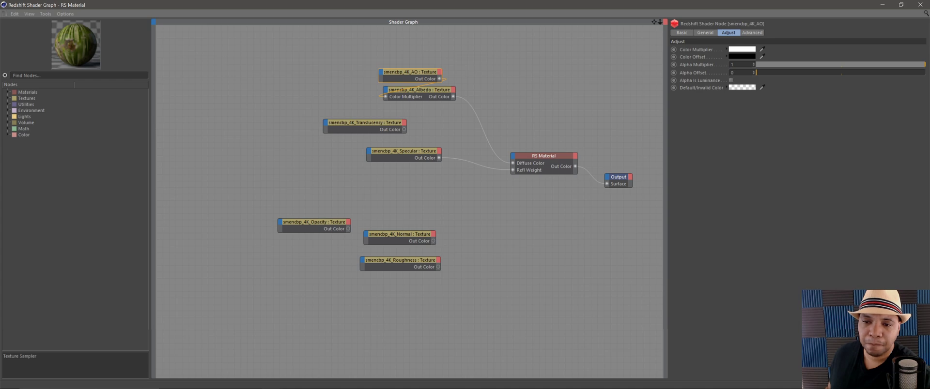
Place the Opacity texture below Specular and connect it to the RS Material's Opacity Color
left_click_drag(325, 224, 514, 160)
mouse_move(543, 221)
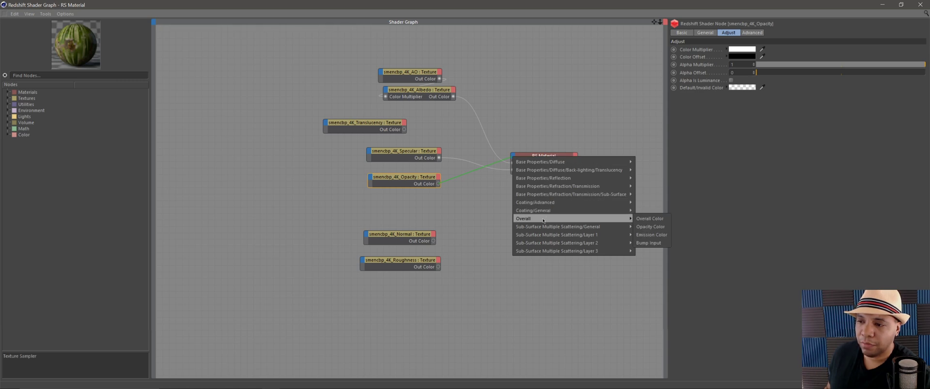
left_click(647, 227)
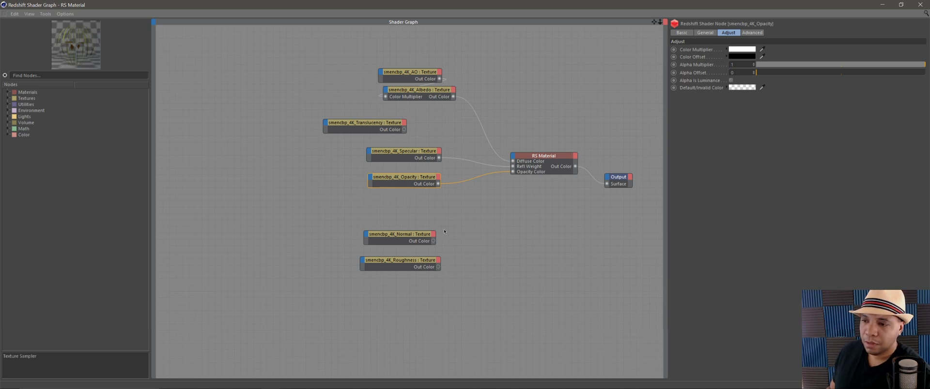
Place the Roughness texture below Opacity and connect it to the RS Material's Refl Roughness
left_click_drag(403, 264, 405, 210)
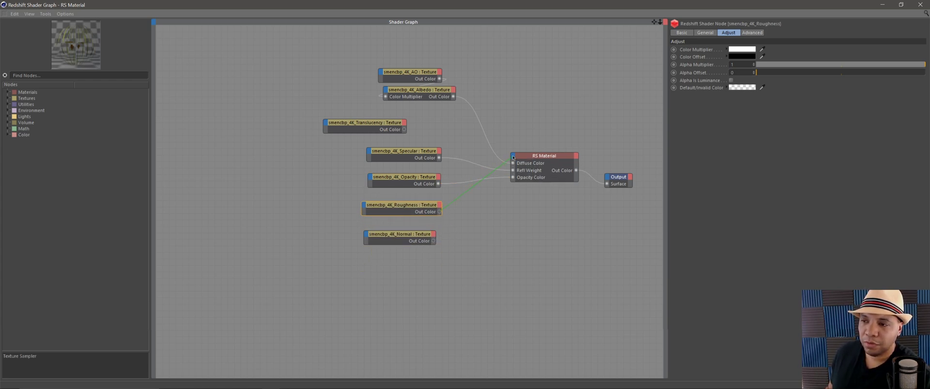
left_click_drag(513, 158, 513, 157)
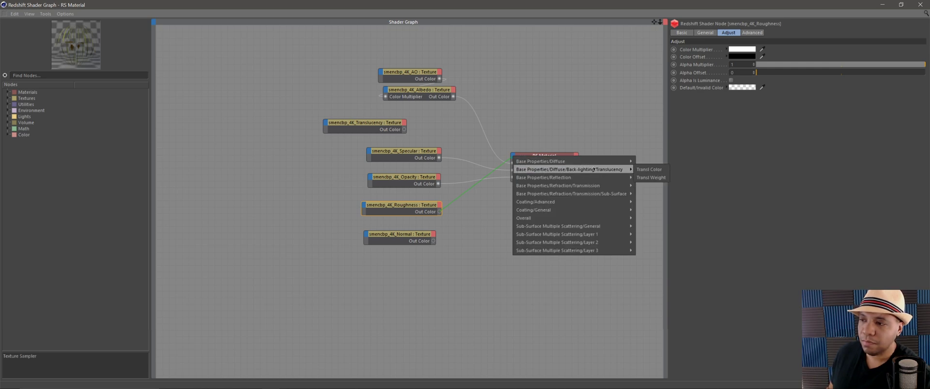
mouse_move(590, 179)
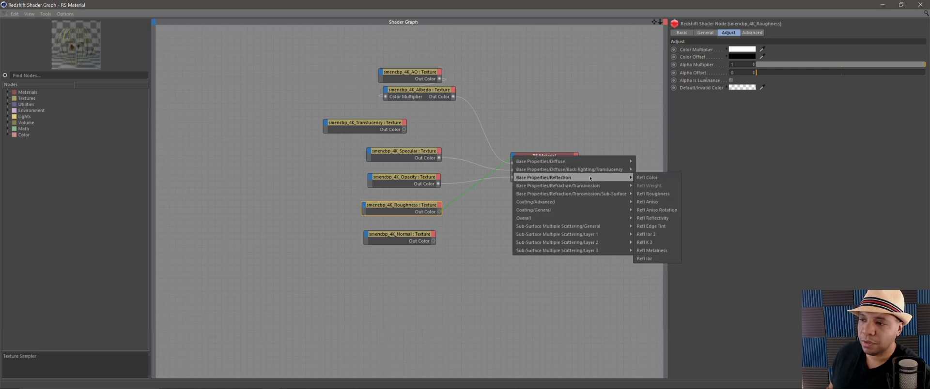
left_click(662, 194)
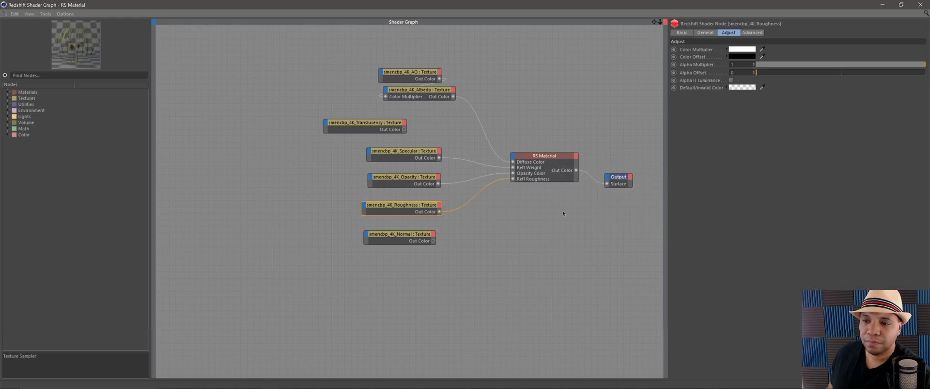
Add an RS Bump Map node beside the Normal texture and connect the Normal map to its Input
left_click_drag(407, 237, 415, 230)
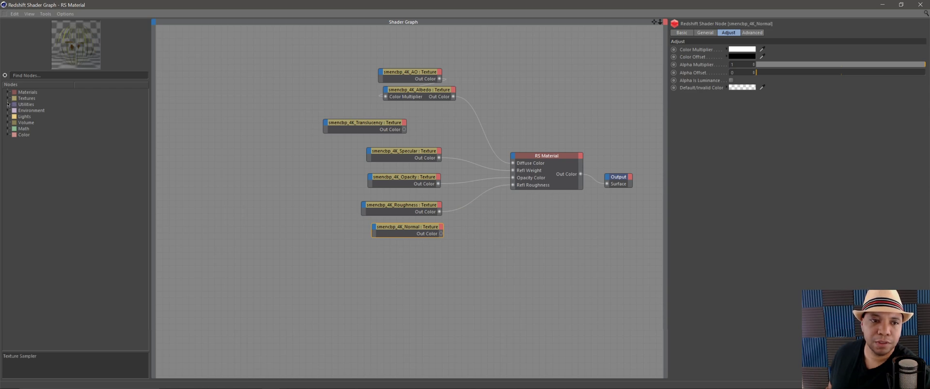
left_click(8, 104)
left_click(14, 124)
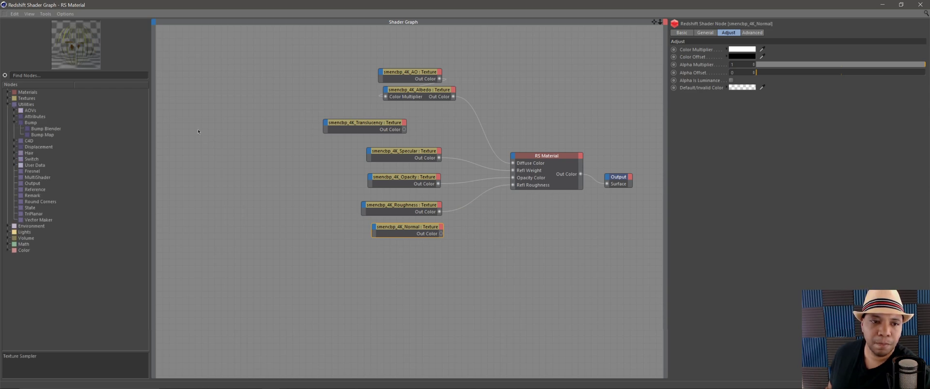
left_click(46, 136)
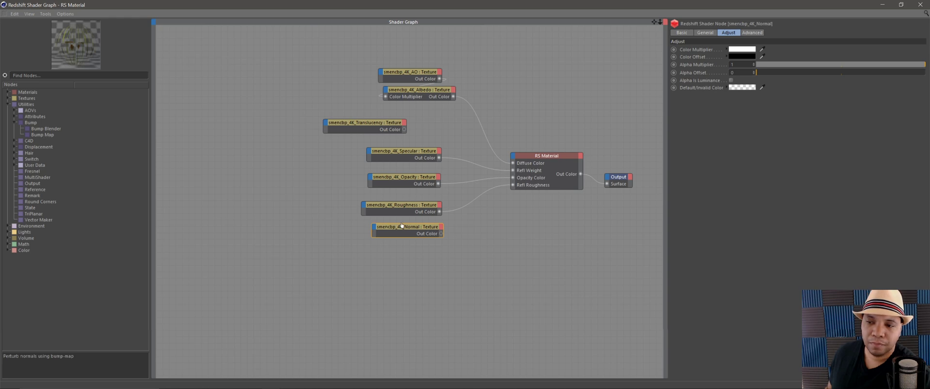
mouse_move(489, 235)
left_mouse_down()
mouse_move(409, 235)
mouse_move(470, 232)
mouse_move(487, 243)
mouse_move(499, 241)
mouse_move(497, 232)
left_mouse_up()
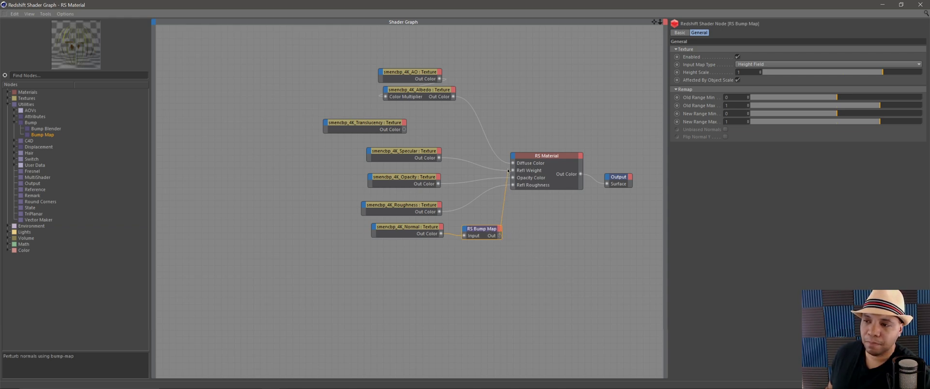
Connect the RS Bump Map's output to the RS Material's Bump Input and align the Normal texture with the bump node
left_click_drag(514, 157, 514, 157)
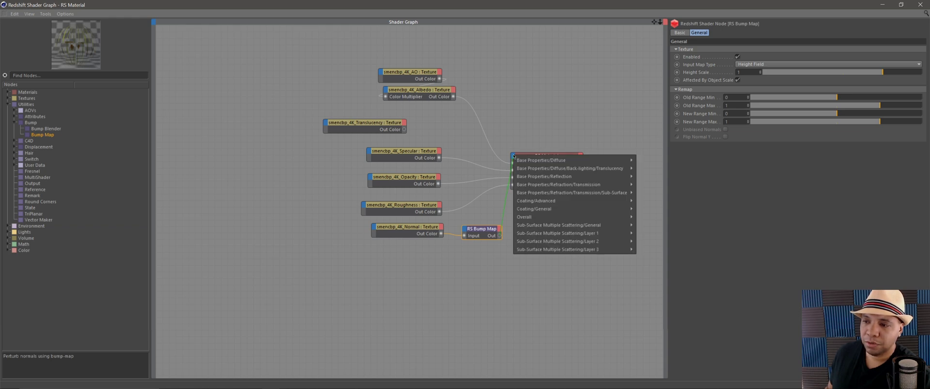
mouse_move(543, 220)
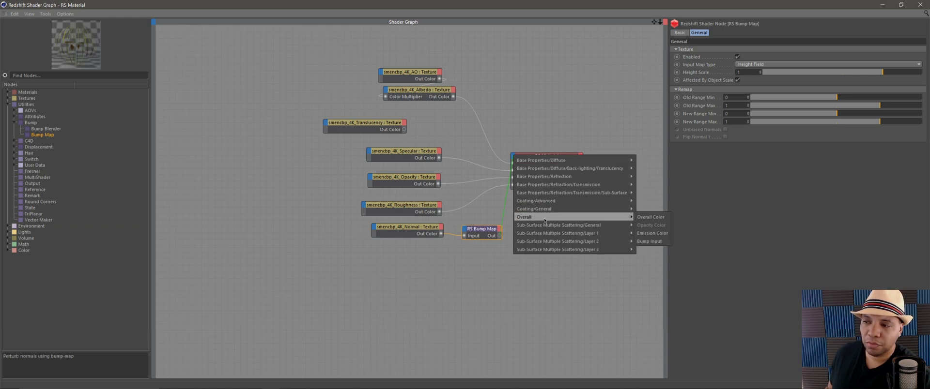
left_click(648, 241)
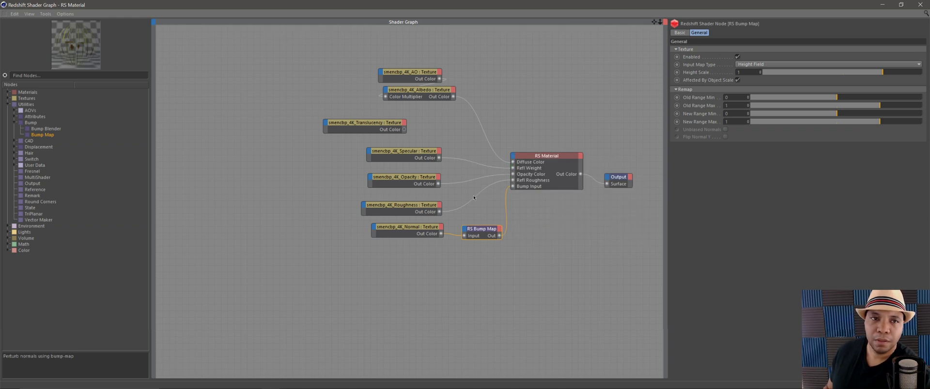
left_click(416, 231)
left_click_drag(415, 231, 414, 234)
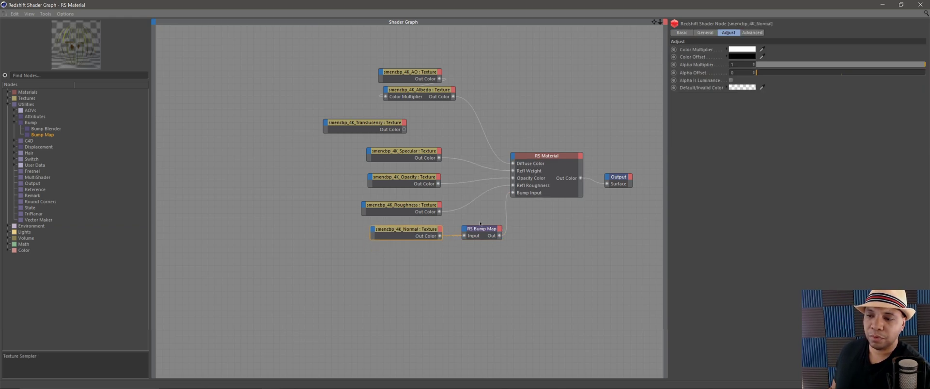
Set the RS Bump Map's Input Map Type to Tangent-Space Normal
left_click(475, 235)
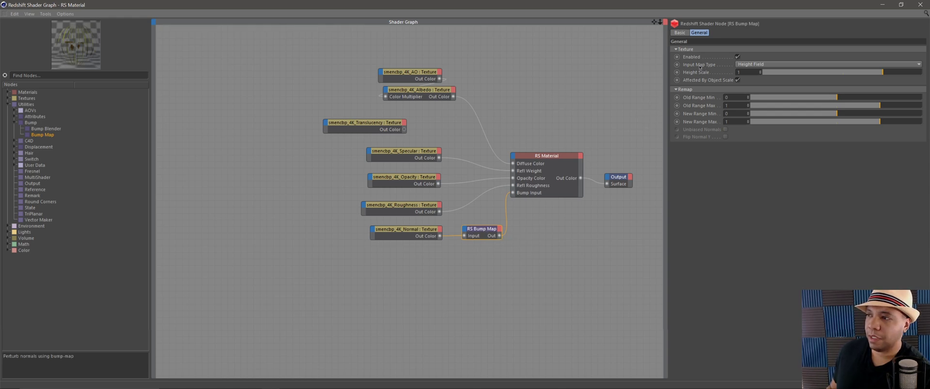
left_click(760, 64)
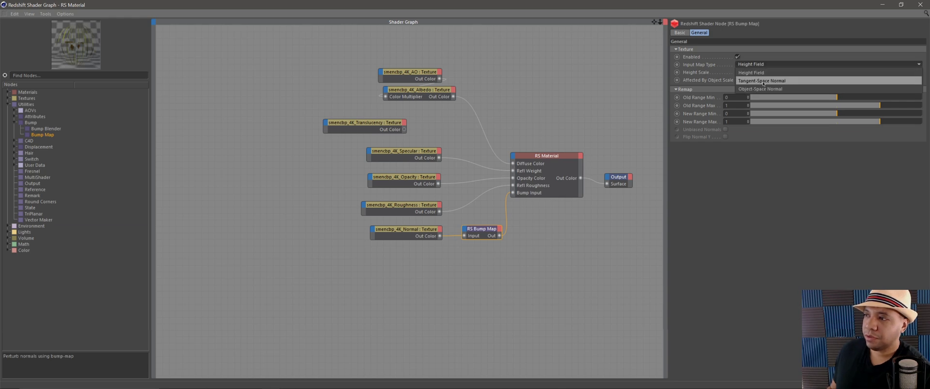
left_click(763, 81)
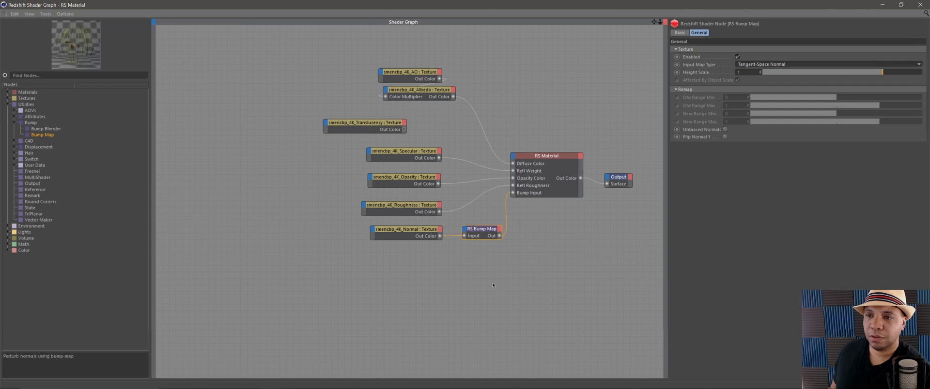
Connect the Translucency texture to the RS Material's Transl Weight and close the shader graph
left_click_drag(371, 125, 513, 158)
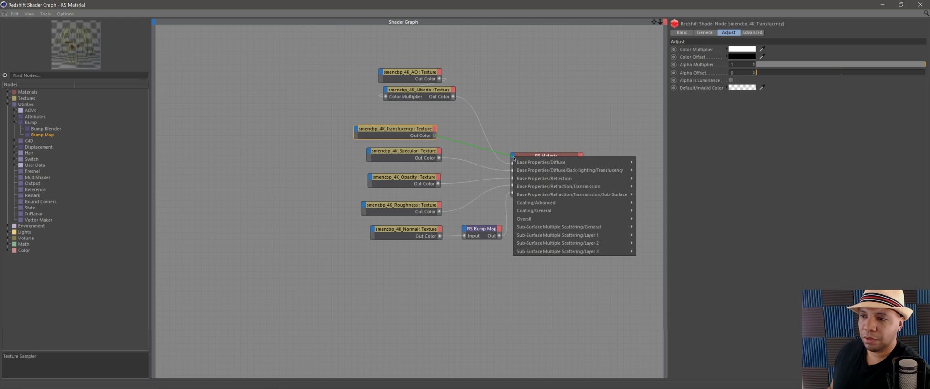
mouse_move(550, 172)
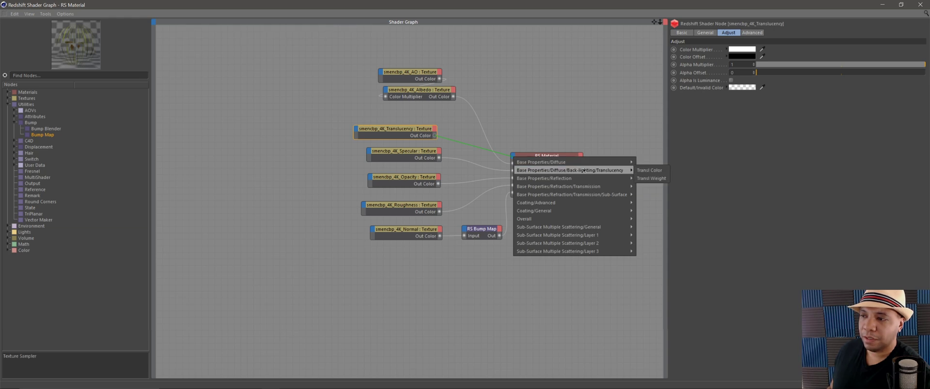
left_click(655, 179)
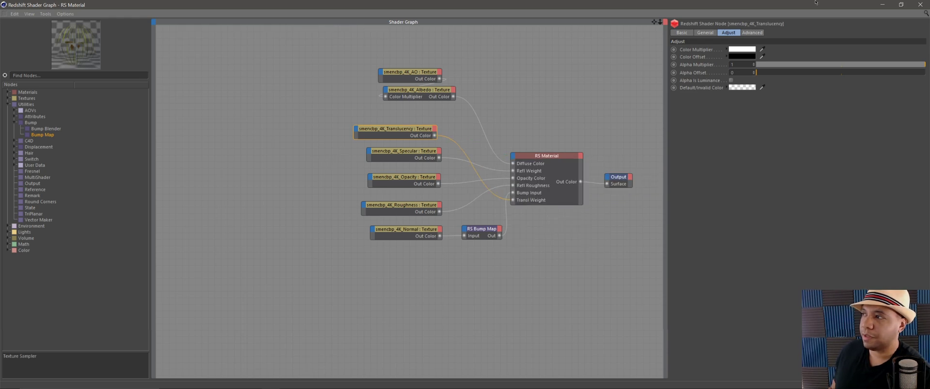
left_click(920, 5)
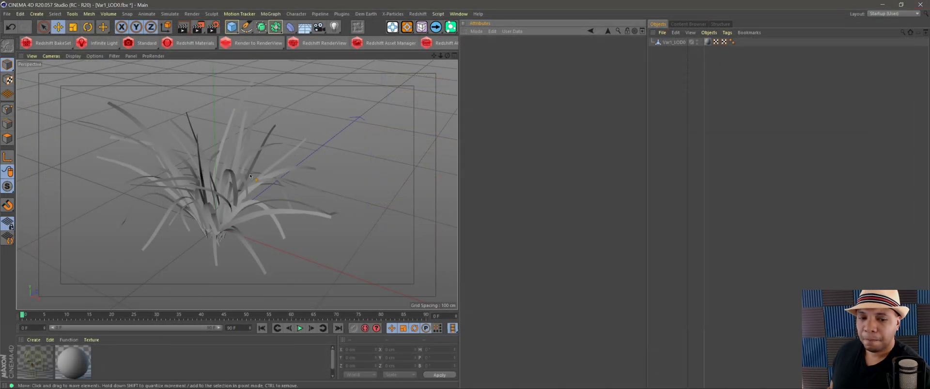
Enlarge the material area and replace the plant's imported default material with the RS Material
left_click_drag(160, 337, 169, 308)
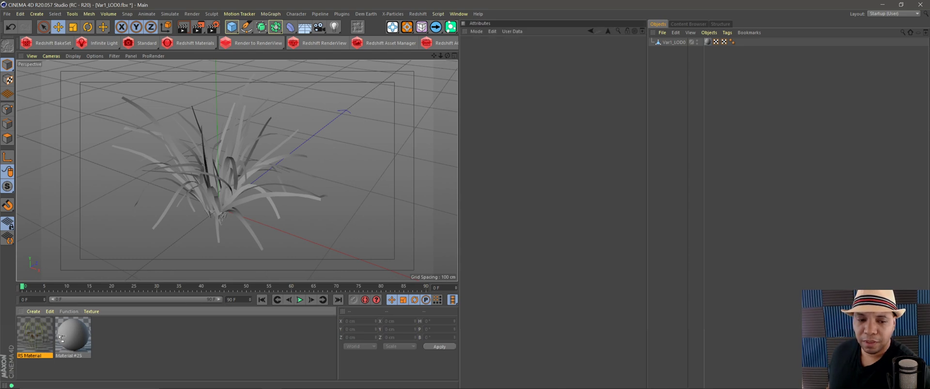
left_click(81, 339)
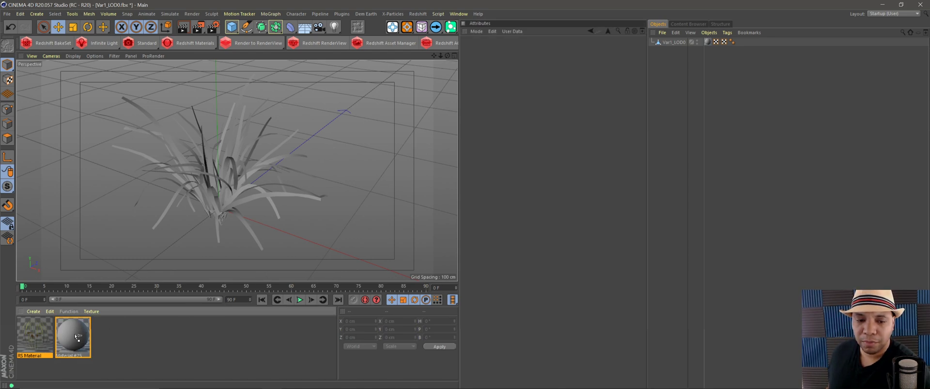
key("Delete")
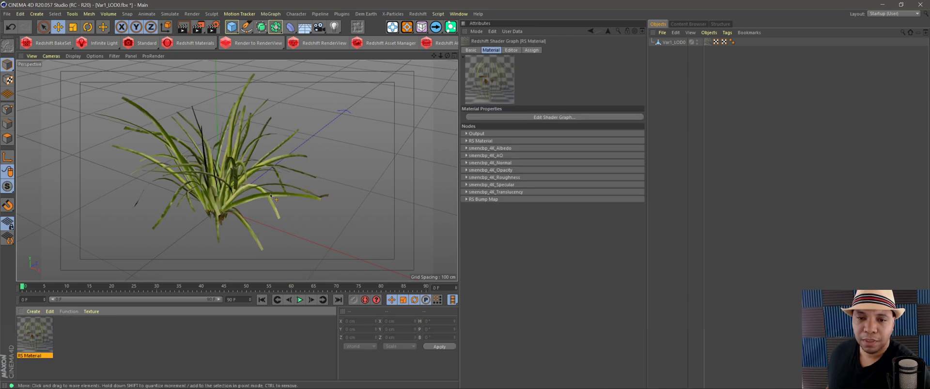
scroll(203, 183, "up", 3)
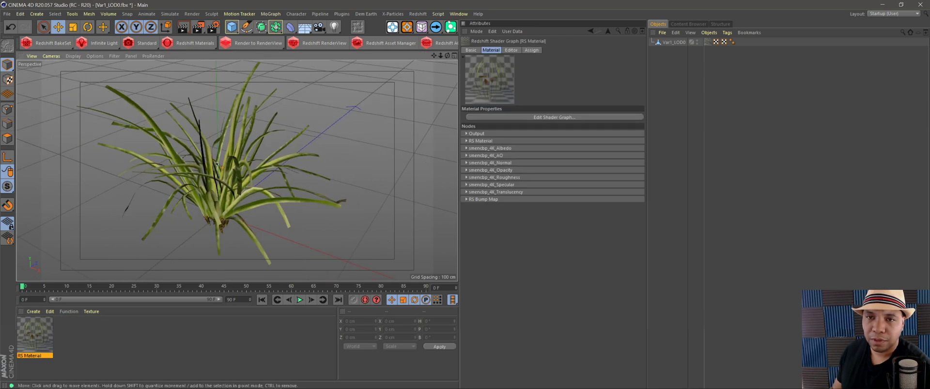
Set the renderer to Redshift in the render settings and close them
left_click(213, 27)
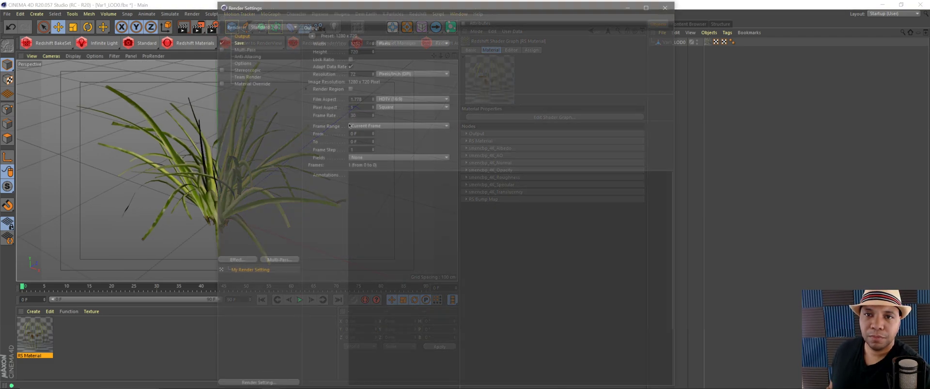
left_click(265, 26)
left_click(259, 66)
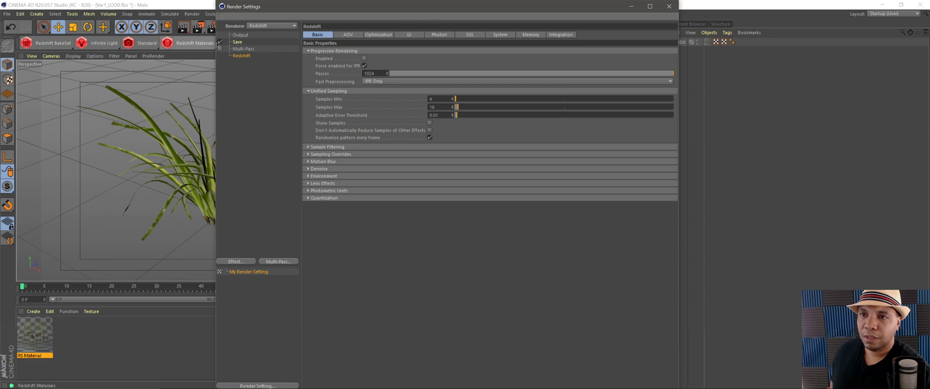
left_click(670, 5)
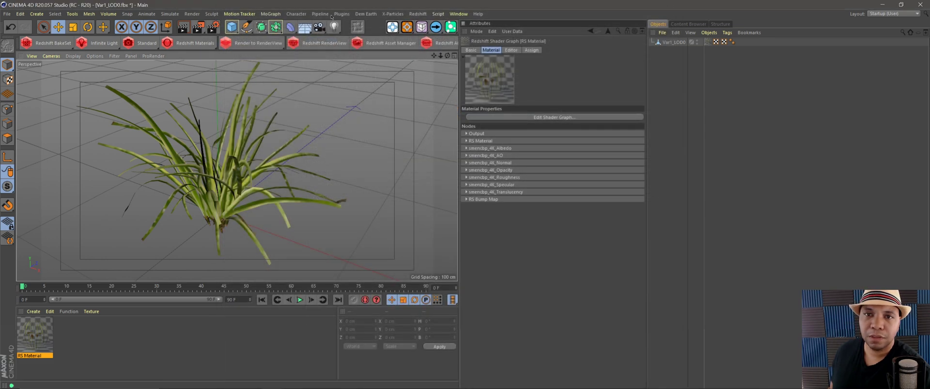
Open the Redshift RenderView, start a live render of the plant and enlarge the render window
left_click_drag(262, 187, 237, 184, "alt")
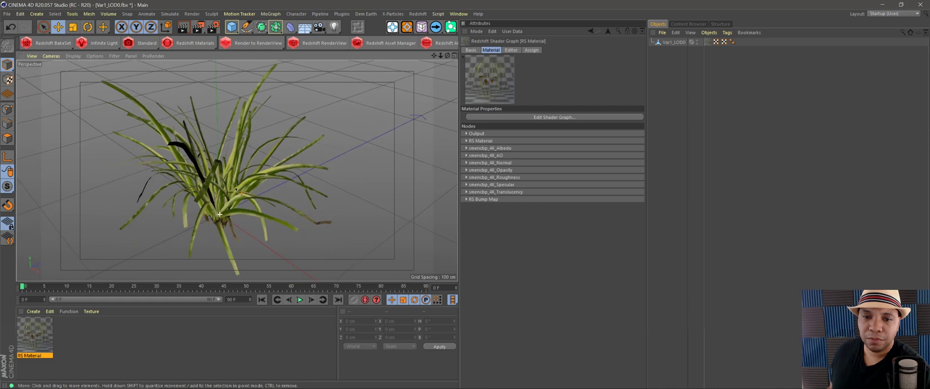
left_click(328, 44)
left_click(187, 36)
left_click_drag(487, 240, 613, 333)
left_click_drag(116, 184, 126, 178, "alt")
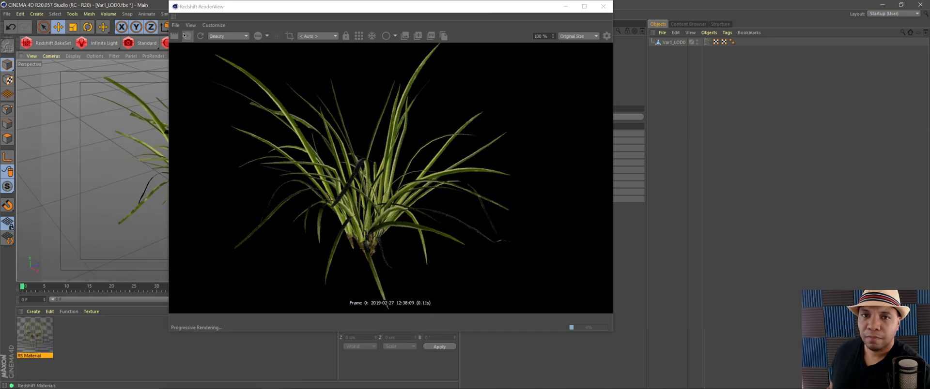
Add a Redshift Dome Light to the scene and move the RenderView clear of the light's Dome Map settings
left_click_drag(316, 9, 239, 149)
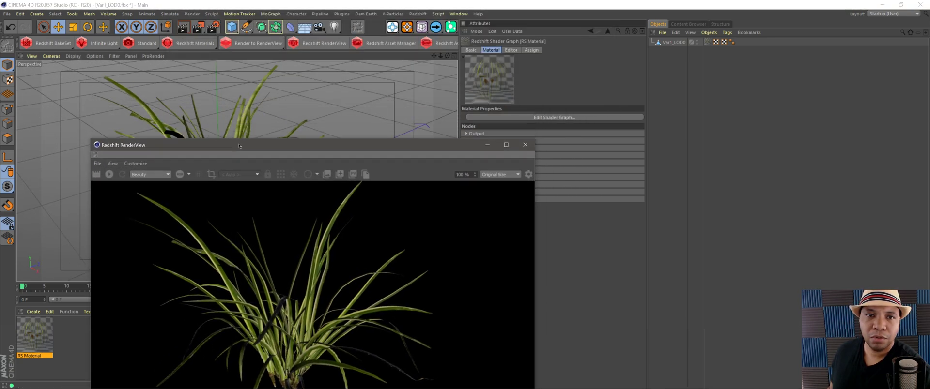
left_click_drag(92, 43, 140, 84)
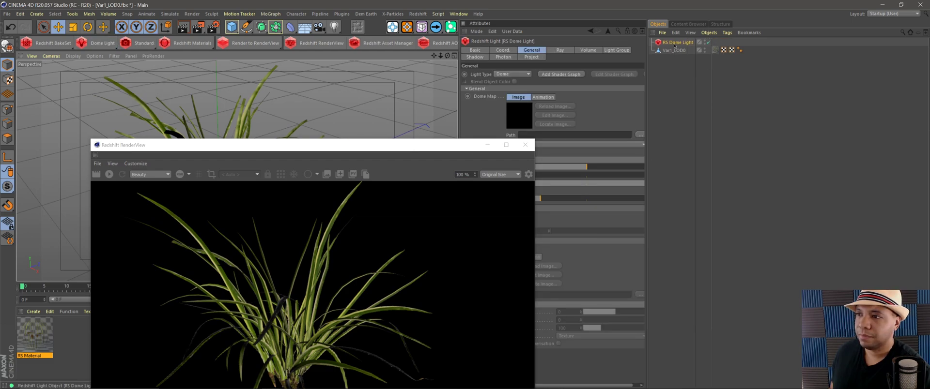
left_click_drag(465, 145, 332, 135)
left_click(544, 131)
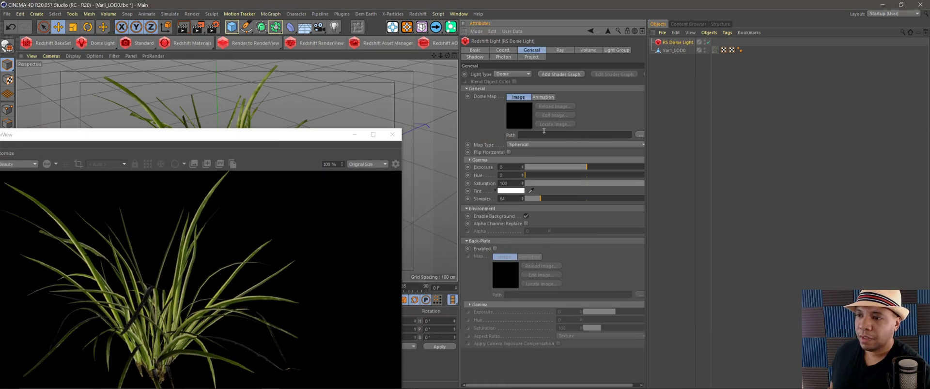
Switch to Adobe Bridge and select table_mountain_1_8k.hdr in the HDRI_Lighting probes folder
left_click(251, 384)
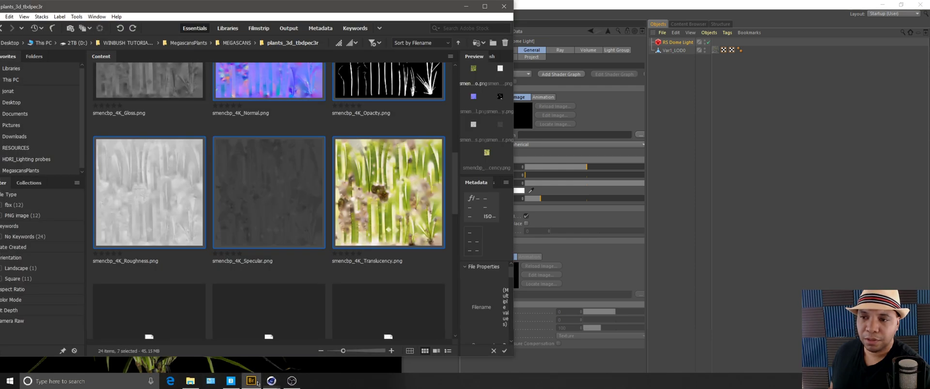
left_click_drag(113, 9, 190, 18)
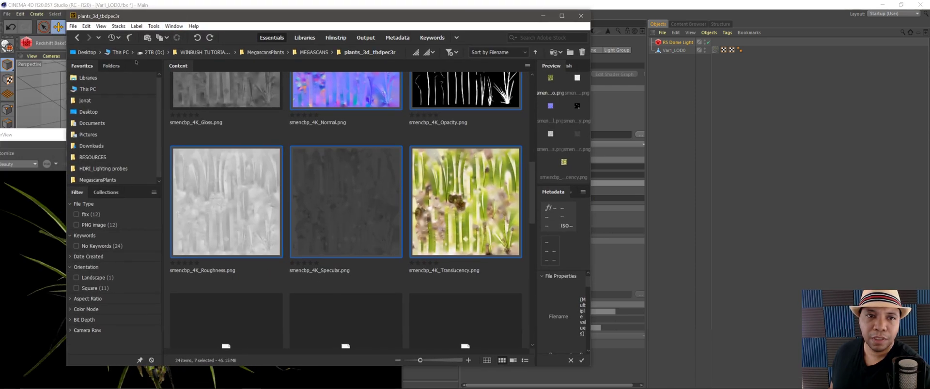
left_click(112, 169)
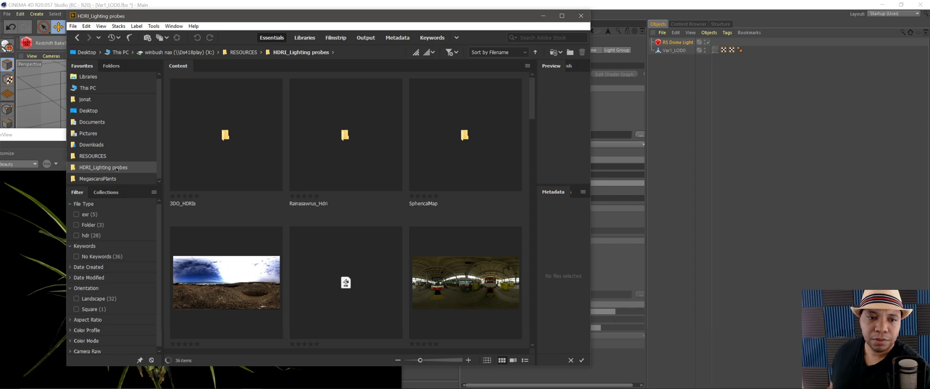
scroll(203, 195, "down", 15)
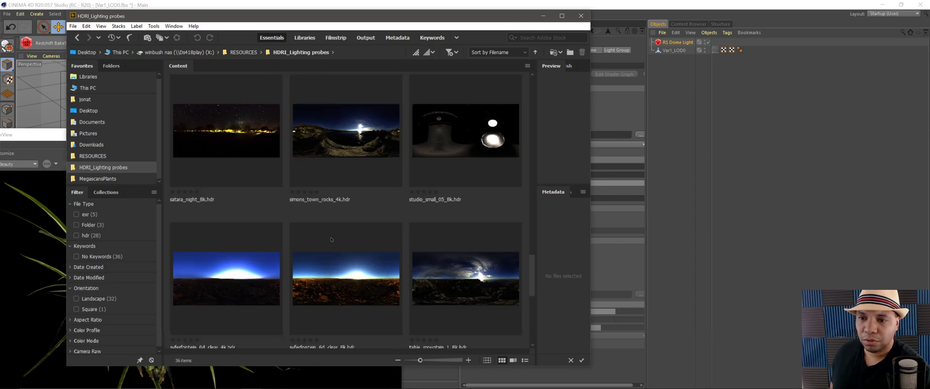
scroll(344, 202, "down", 3)
left_click(414, 159)
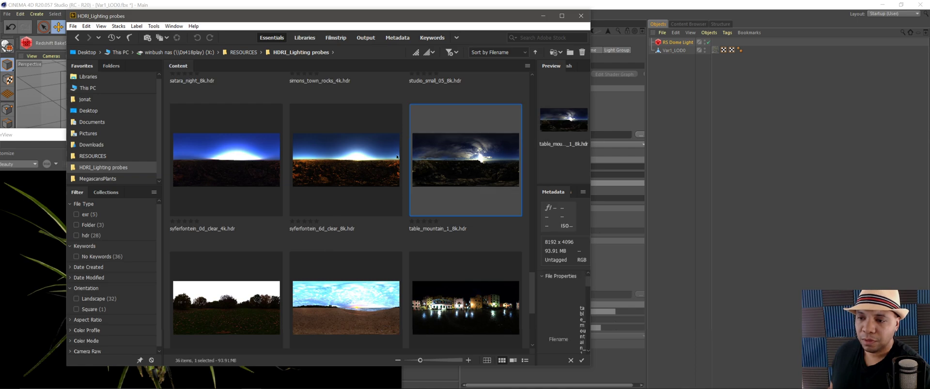
Load the table_mountain_1_8k.hdr image from Bridge as the RS Dome Light's Dome Map
left_click_drag(447, 23, 271, 39)
left_click_drag(284, 180, 532, 136)
left_click(519, 226)
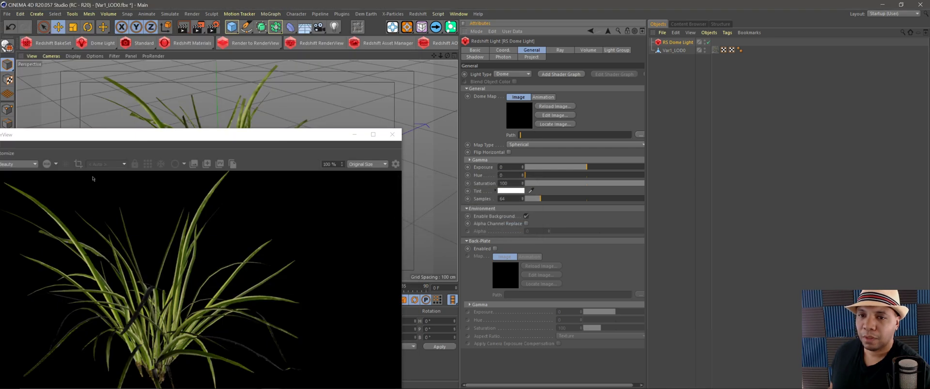
Bring the RenderView back into view, widen it and render the plant with the HDRI lighting
left_click_drag(170, 138, 345, 55)
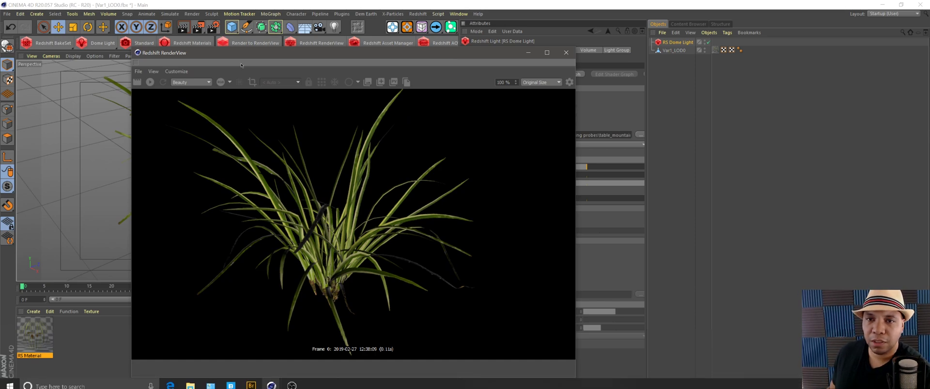
left_click_drag(250, 58, 157, 40)
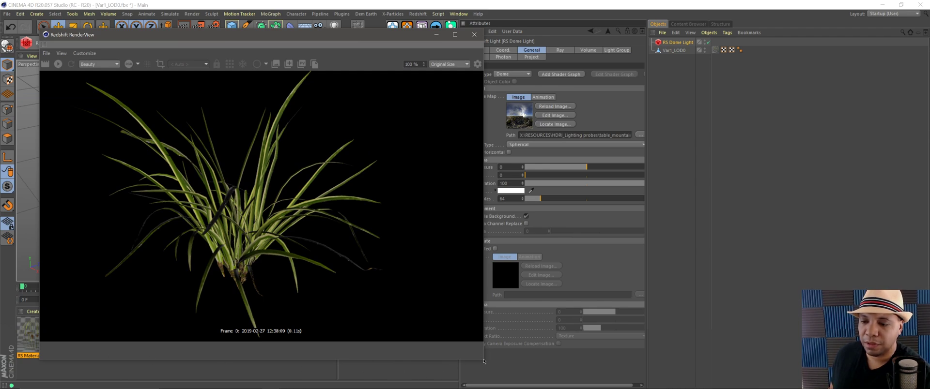
left_click_drag(484, 361, 529, 365)
left_click(56, 64)
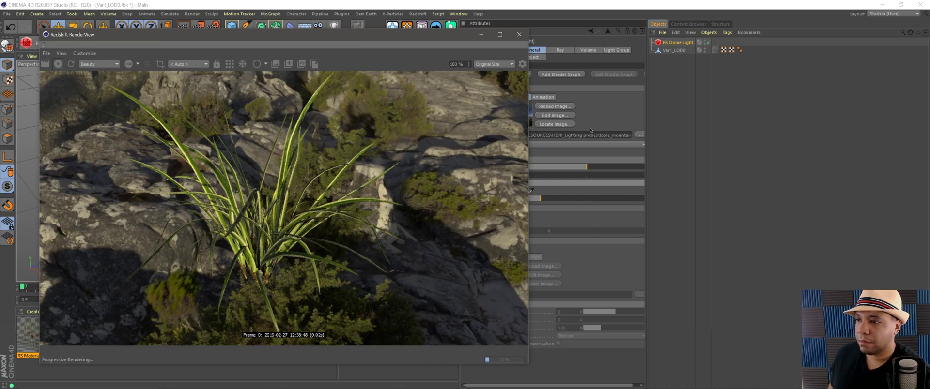
Turn off the dome light's Enable Background, turn on Alpha Channel Replace, and refresh the plant render
left_click(592, 113)
left_click_drag(447, 41, 339, 35)
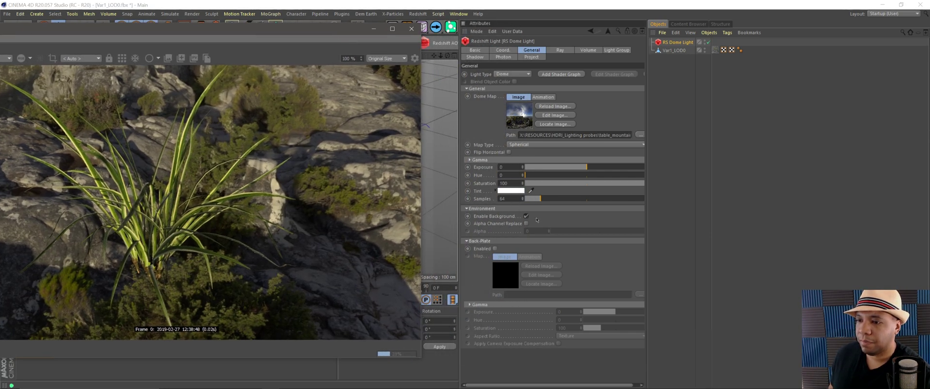
left_click(526, 216)
left_click(526, 224)
left_click_drag(215, 34, 327, 39)
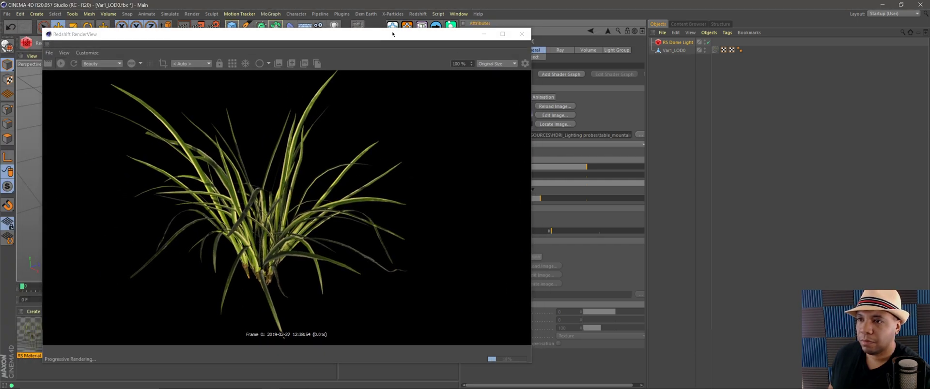
left_click(74, 64)
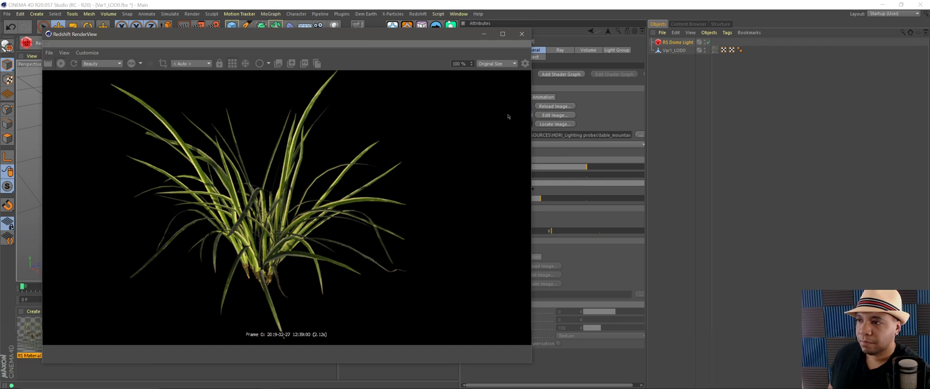
left_click_drag(368, 40, 642, 55)
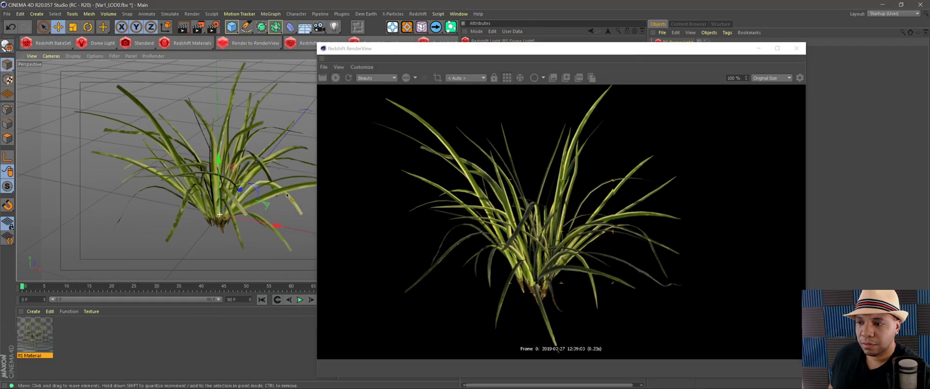
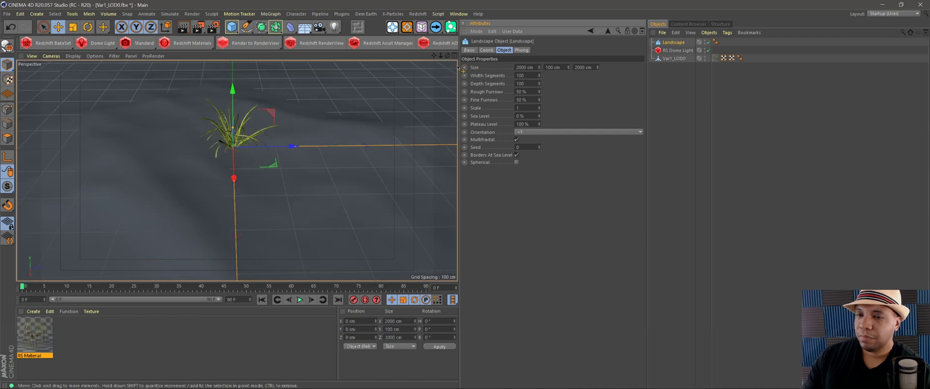
Add a MoGraph Matrix object to the scene with the landscape
scroll(326, 144, "down", 5)
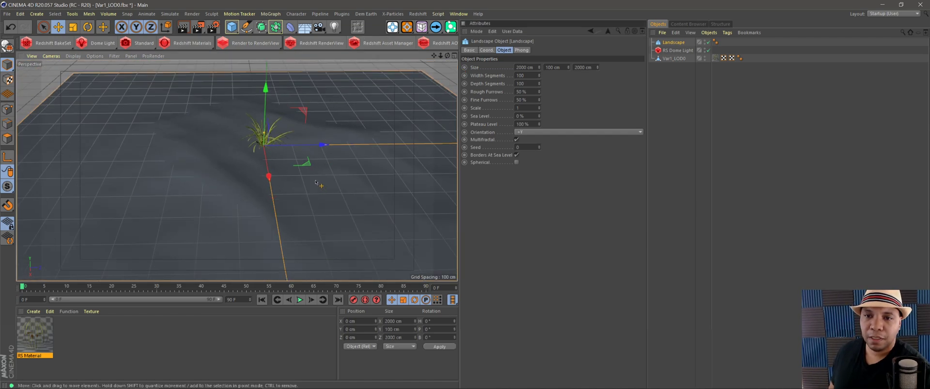
left_click_drag(282, 165, 291, 173, "alt")
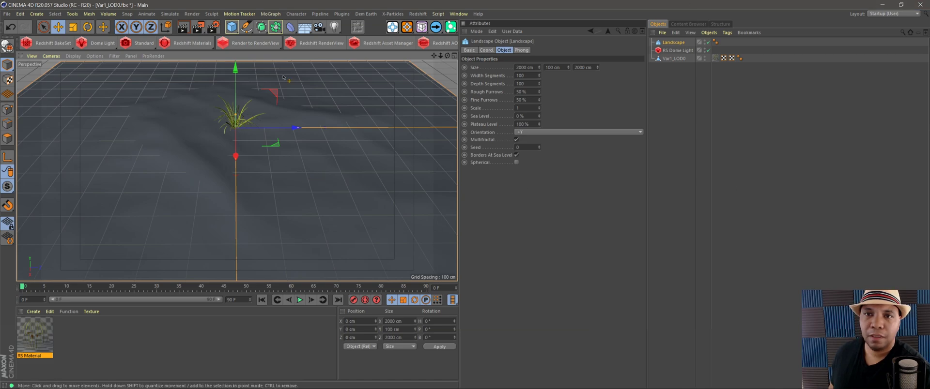
left_click(271, 14)
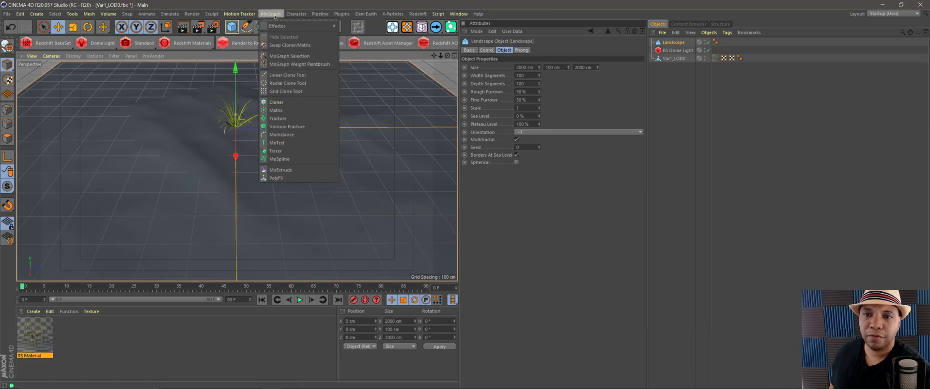
left_click(276, 110)
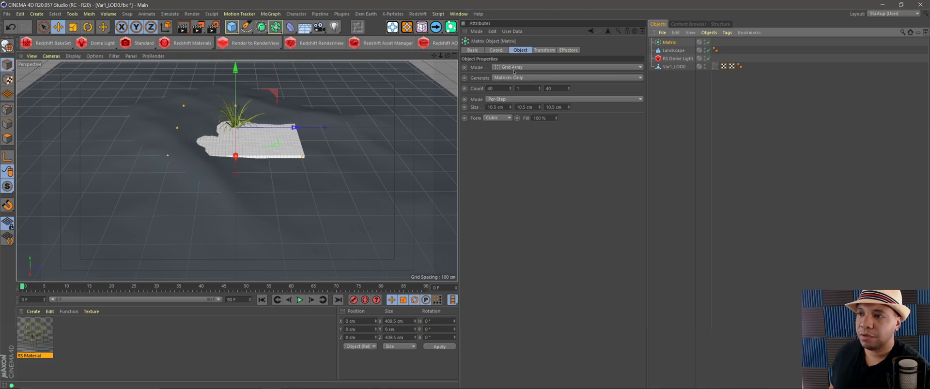
Set the Matrix object's mode to Object and assign the Landscape as its distribution object
left_click(513, 68)
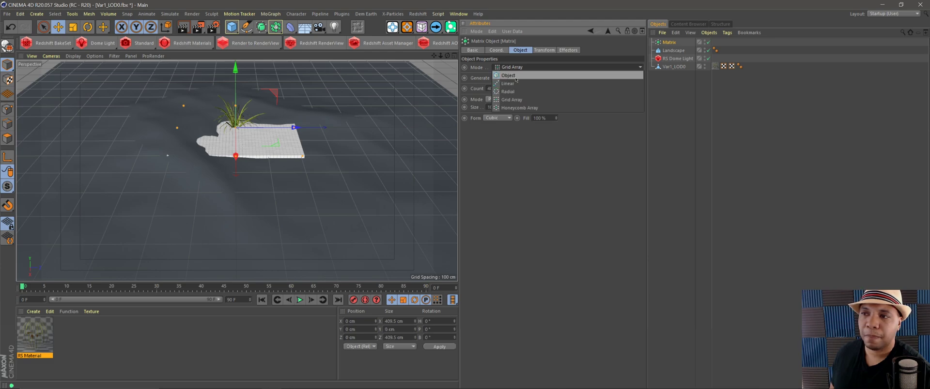
left_click(516, 76)
left_click_drag(673, 50, 608, 71)
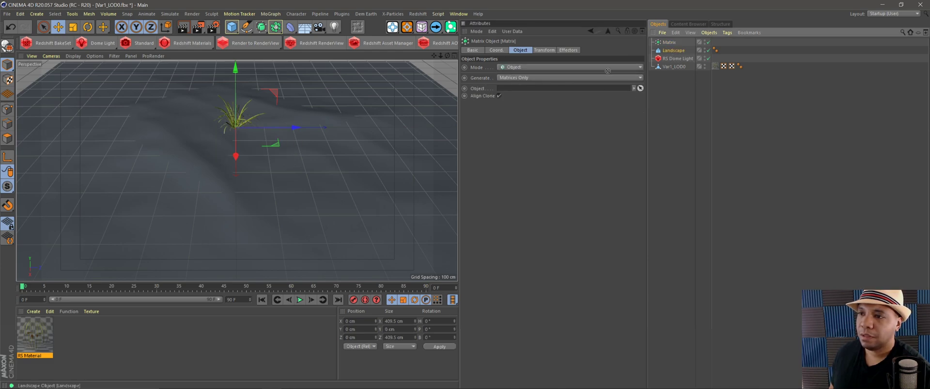
left_click_drag(502, 91, 502, 90)
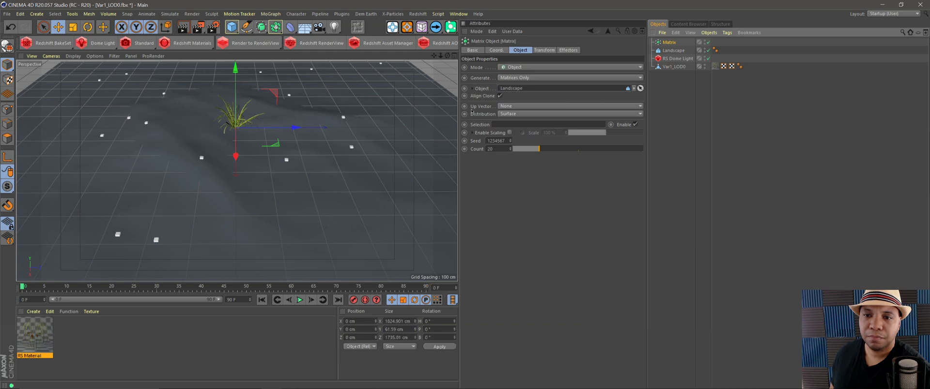
Set the Matrix object's distribution to Vertex so its points follow the landscape's vertices
key("h")
scroll(269, 202, "up", 4)
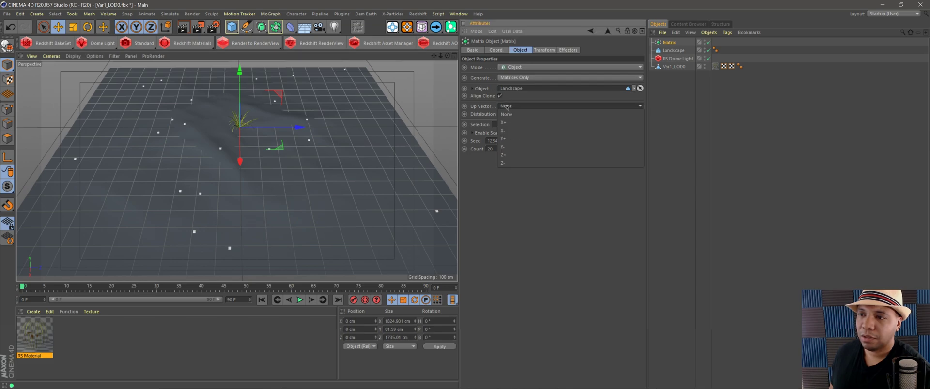
left_click(511, 113)
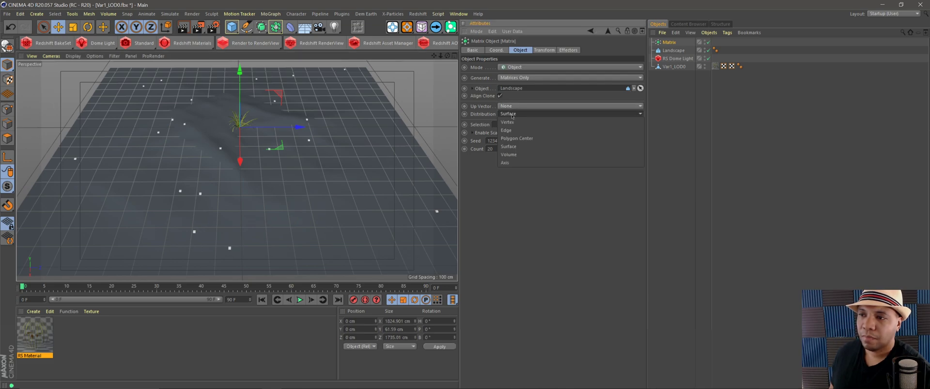
left_click(507, 122)
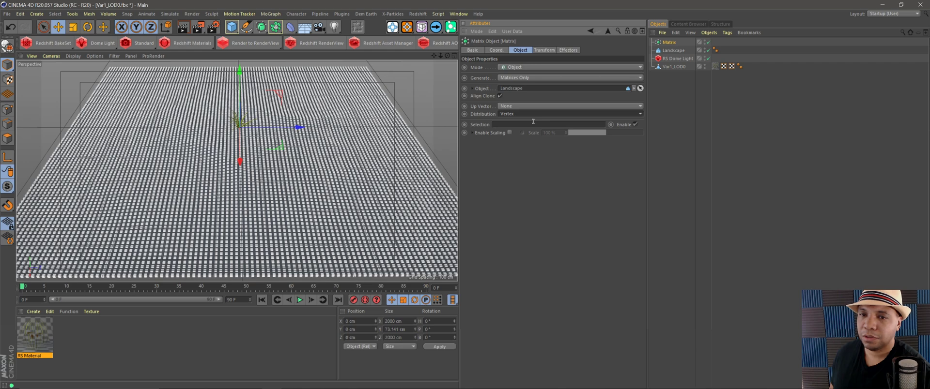
scroll(226, 192, "up", 5)
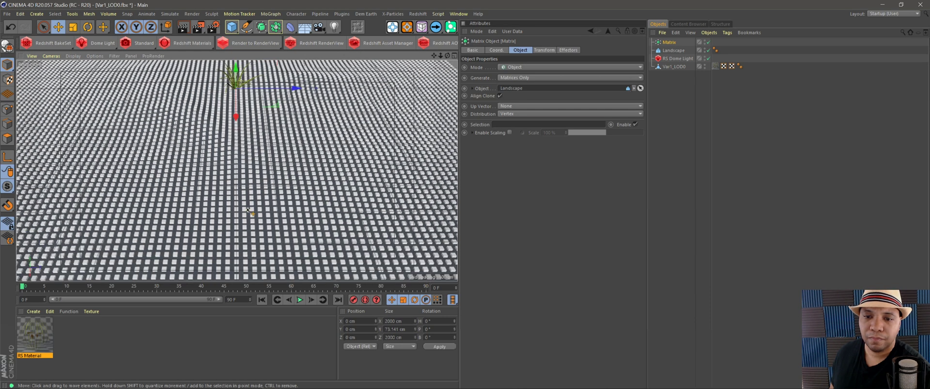
scroll(237, 206, "down", 4)
scroll(247, 220, "up", 3)
left_click_drag(247, 219, 290, 172, "alt")
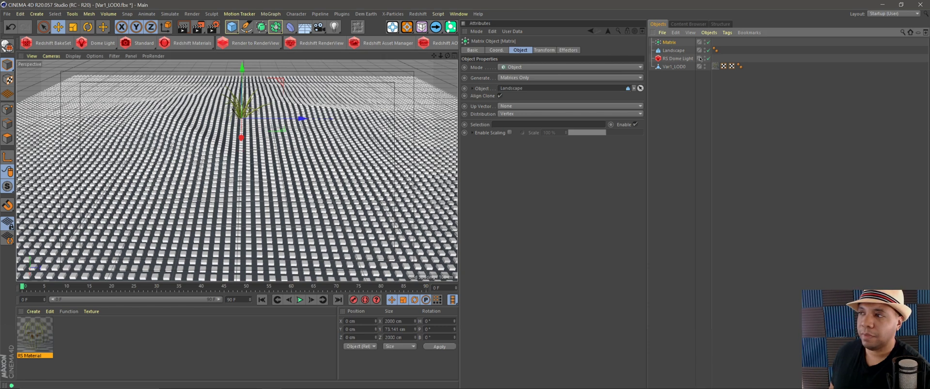
Add a Redshift Object tag to the Matrix object
left_click(724, 32)
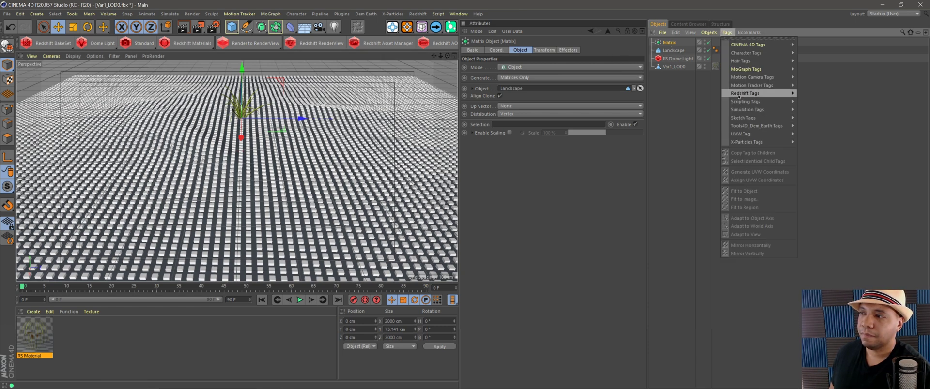
mouse_move(765, 94)
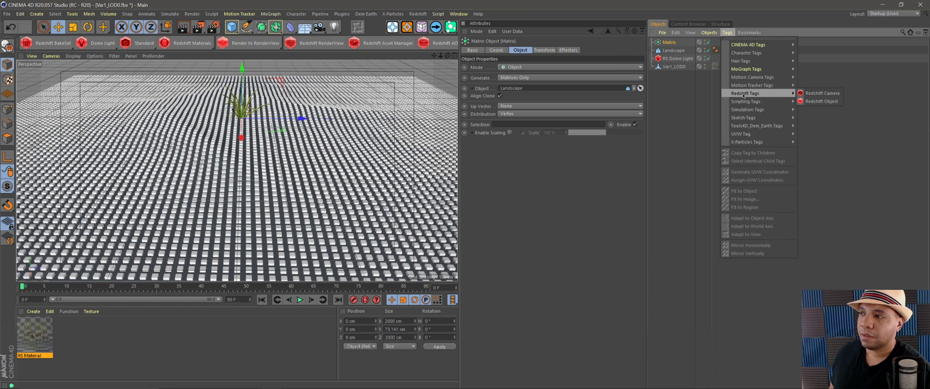
left_click(820, 102)
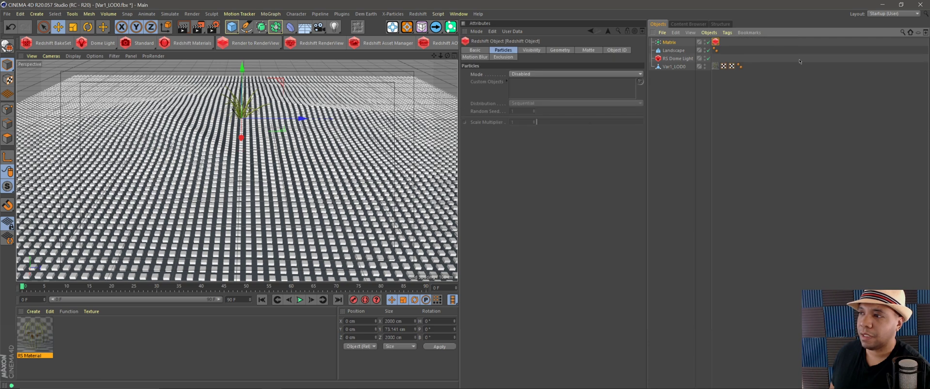
Set the Redshift tag's Particles mode to Custom Objects and assign the Var1_LOD0 plant as the custom object
left_click(502, 50)
left_click(526, 75)
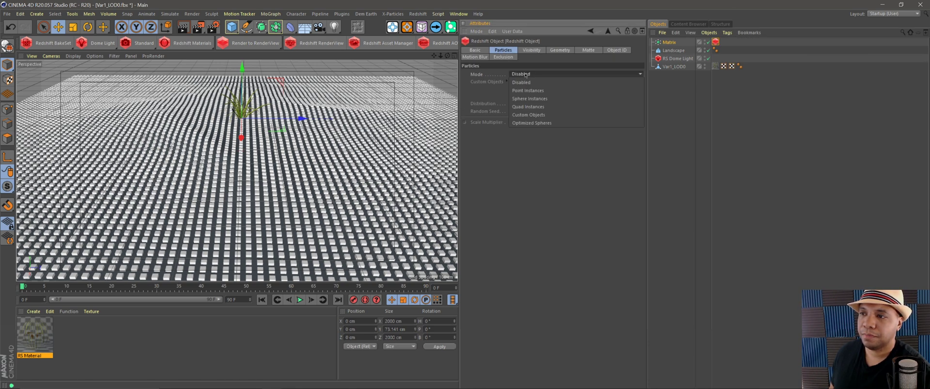
left_click(560, 115)
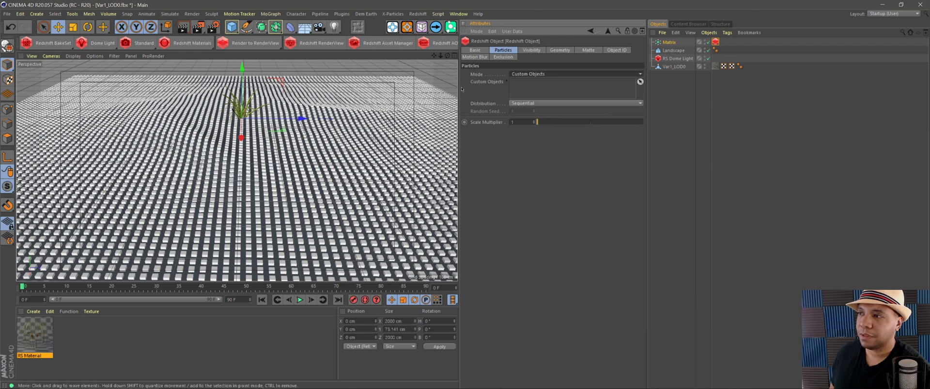
left_click(676, 66)
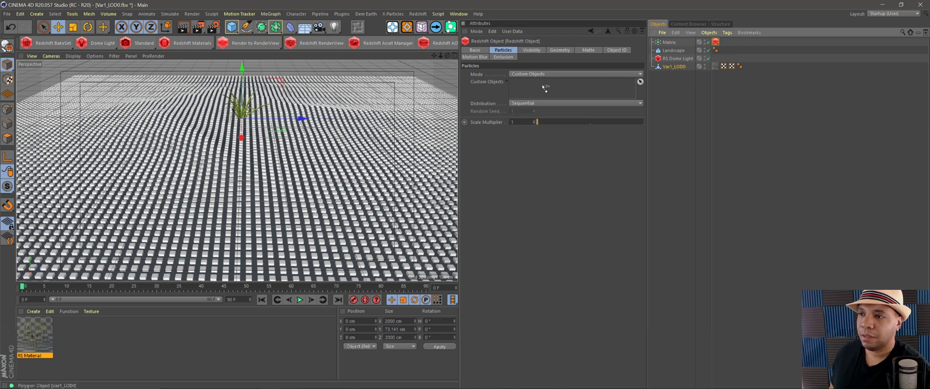
left_click_drag(542, 89, 542, 86)
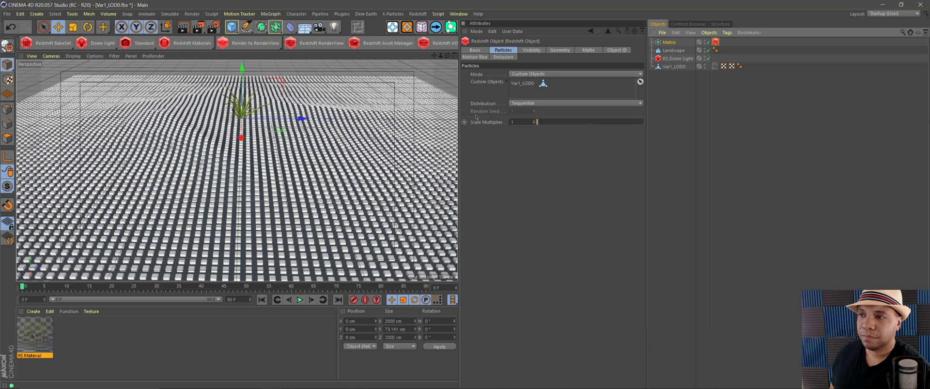
Open the Redshift RenderView and examine the scattered grass render from a lower camera angle
right_click_drag(308, 170, 238, 212, "alt")
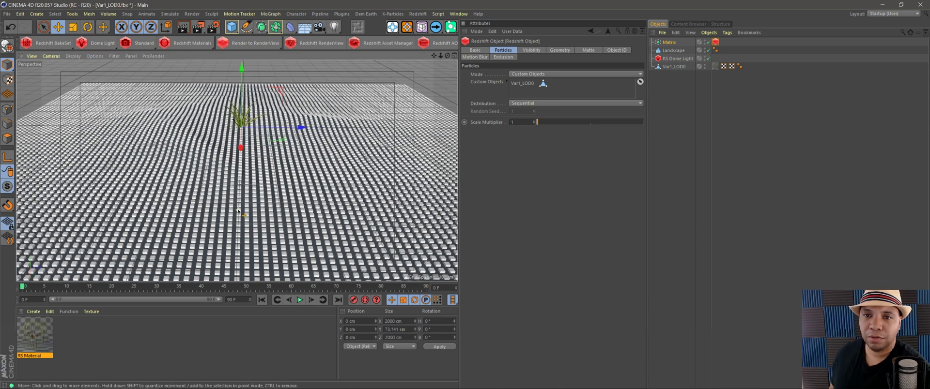
middle_click_drag(261, 209, 256, 185, "alt")
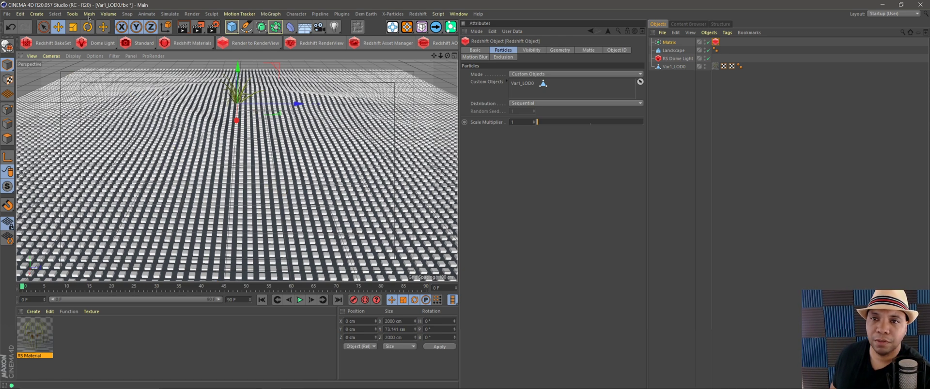
left_click(317, 43)
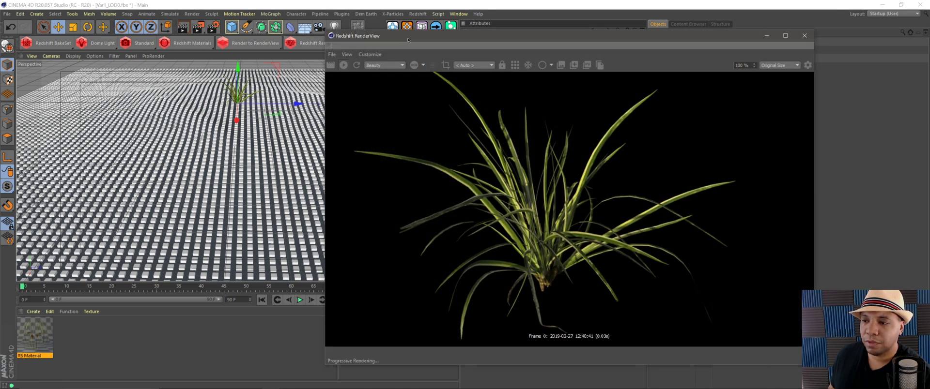
left_click_drag(408, 40, 371, 28)
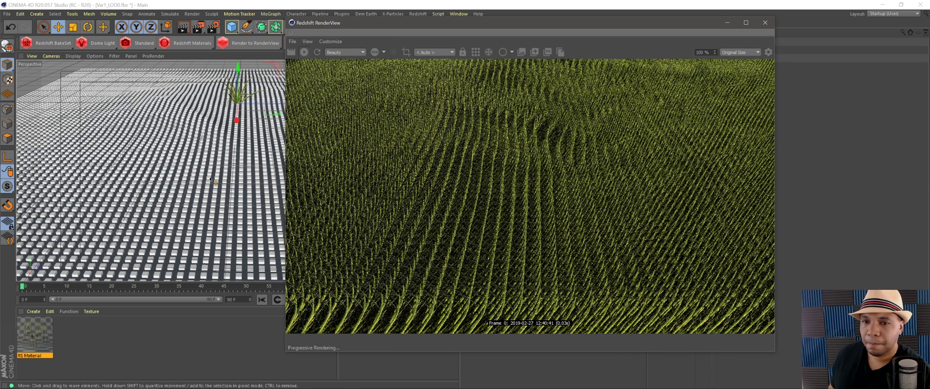
left_click_drag(278, 243, 301, 148, "alt")
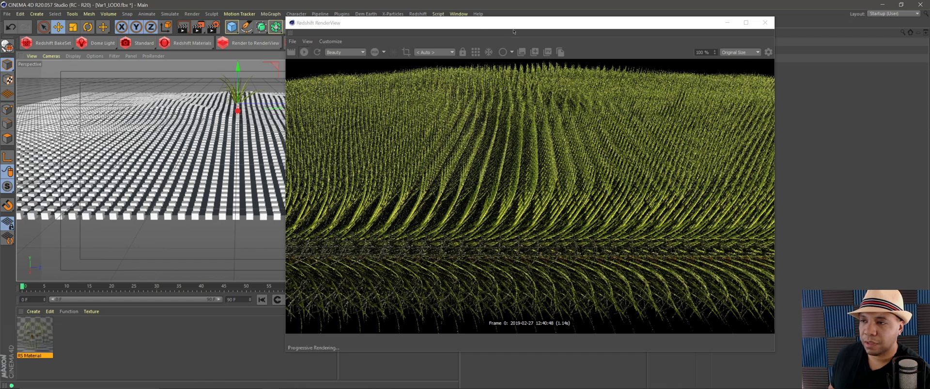
Adjust the Matrix's transform pitch rotation (R.P), trying 90° and settling on -90°
left_click_drag(514, 32, 323, 69)
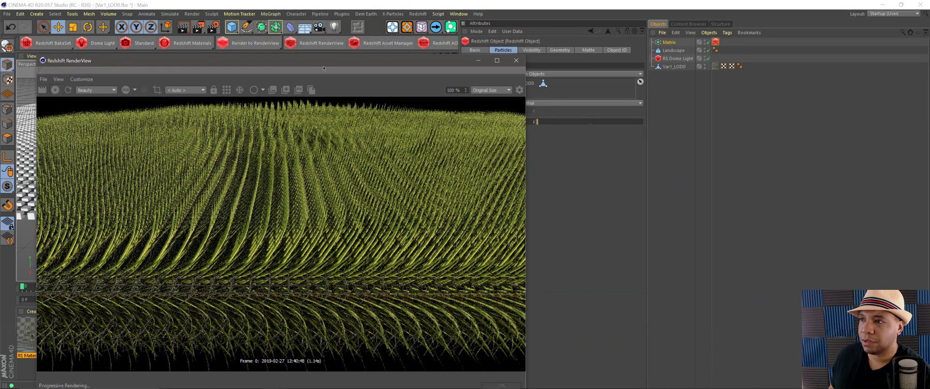
left_click(662, 43)
left_click_drag(436, 60, 359, 47)
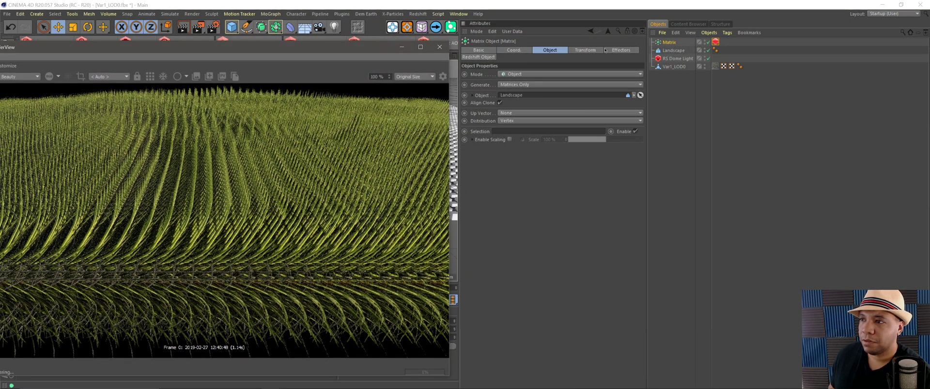
left_click(592, 50)
left_click_drag(603, 93, 599, 59)
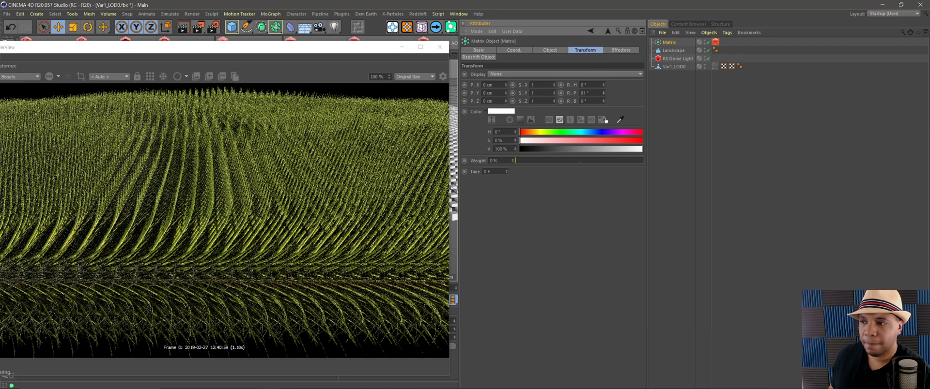
double_click(590, 91)
type("90")
key("Return")
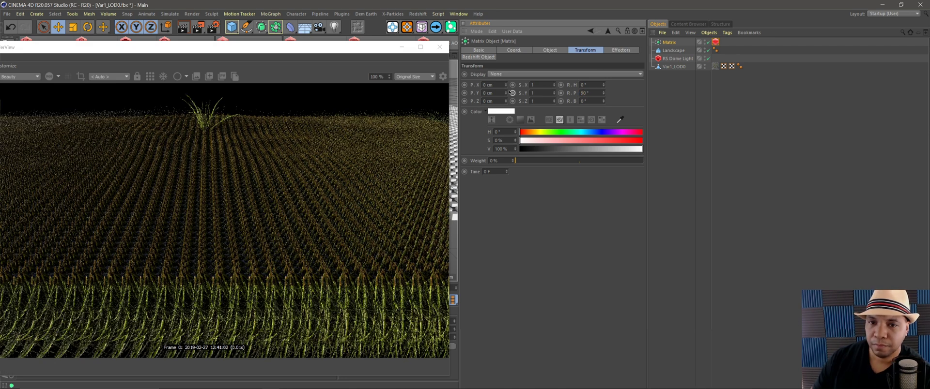
double_click(592, 92)
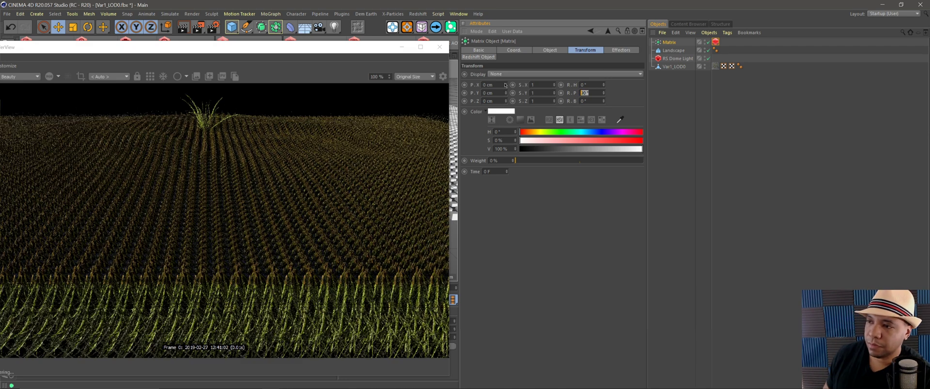
type("-90")
key("Return")
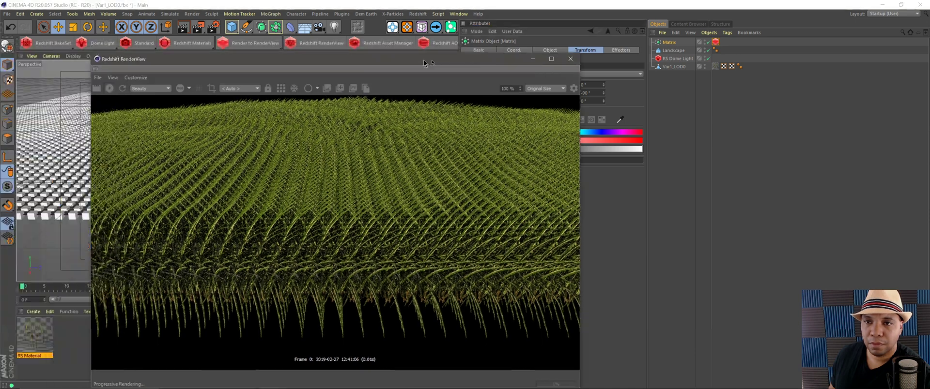
View the scattered grass from ground level and try a Matrix pitch rotation (R.P) of -180°
left_click_drag(233, 53, 448, 69)
scroll(252, 238, "up", 2)
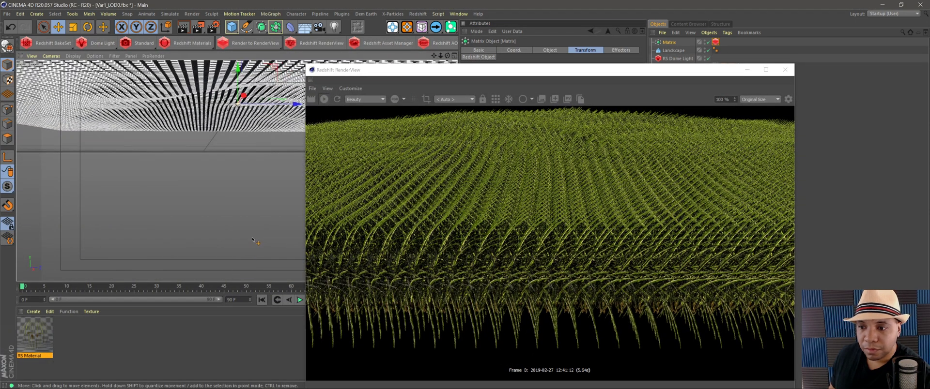
scroll(232, 175, "down", 4)
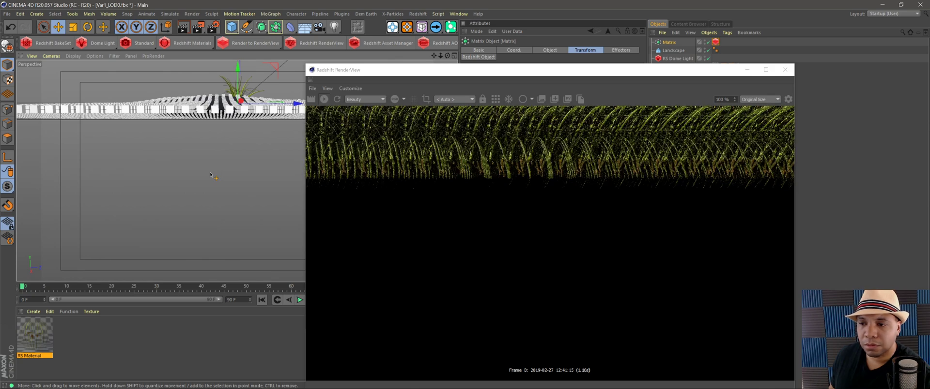
left_click_drag(465, 73, 175, 112)
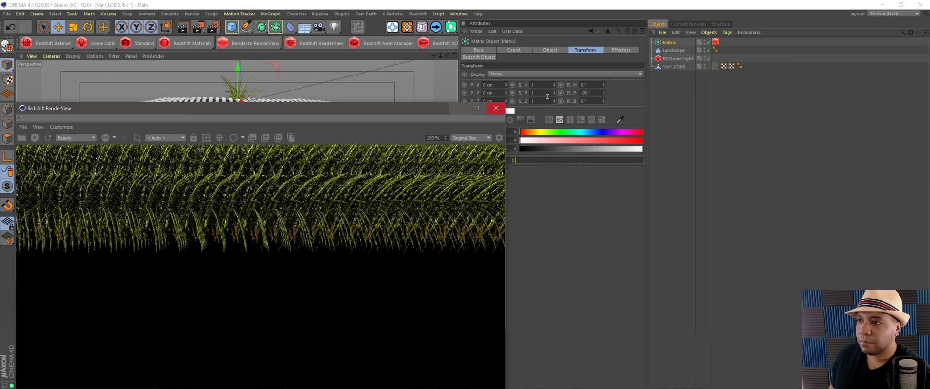
left_click(602, 94)
left_click_drag(601, 103, 588, 98)
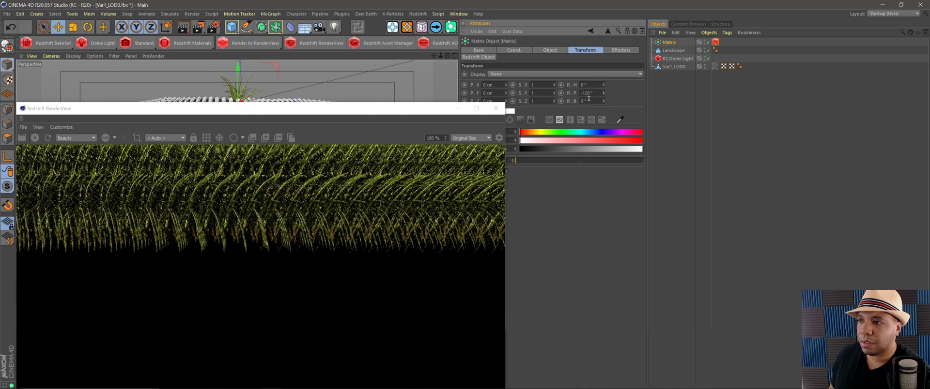
type("-180")
key("Return")
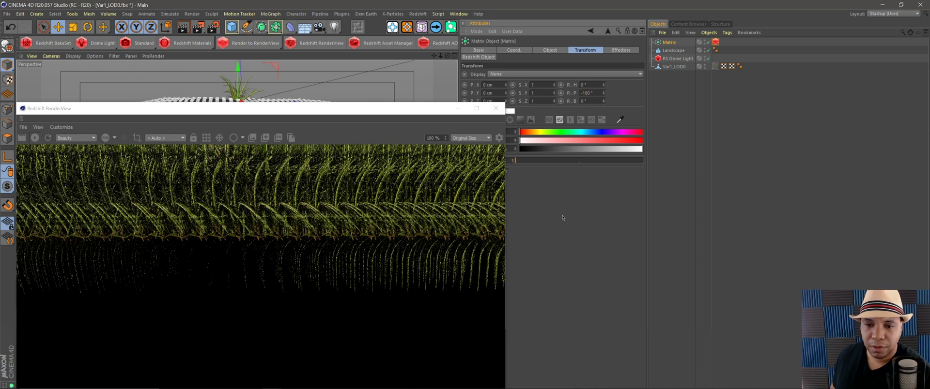
Return the Matrix's pitch rotation to -90°, then try a negative heading rotation (R.H) and reset it
left_click(587, 93)
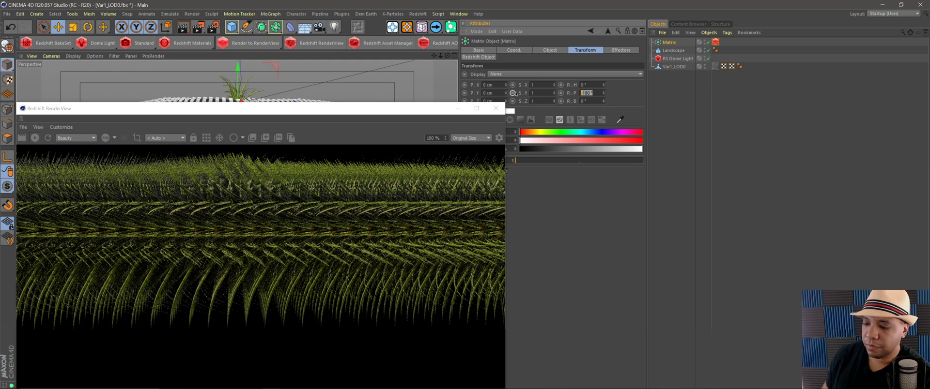
type("-90")
key("Return")
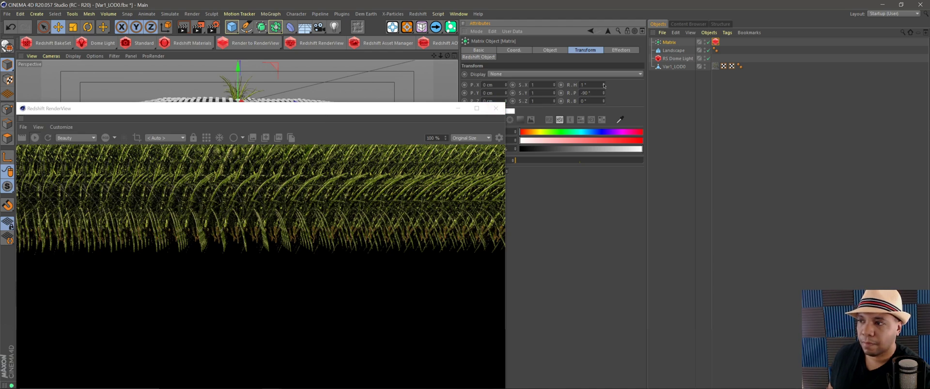
left_click_drag(604, 85, 606, 123)
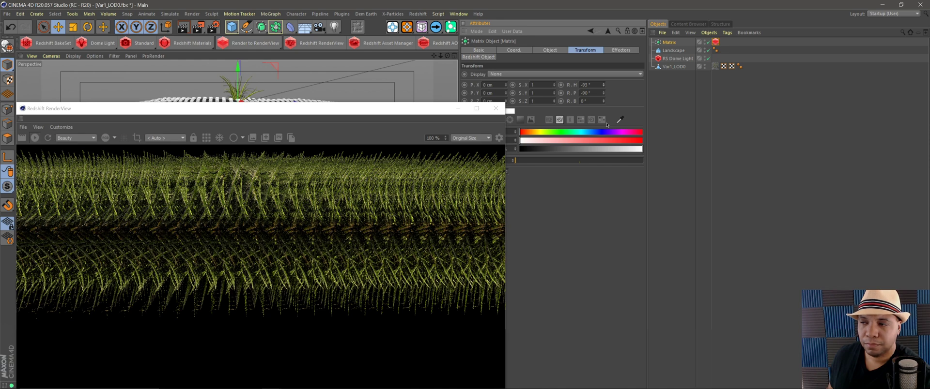
left_click_drag(607, 123, 606, 86)
Set the Matrix object's Up Vector to Y+ and check the grass orientation in the RenderView
left_click(555, 50)
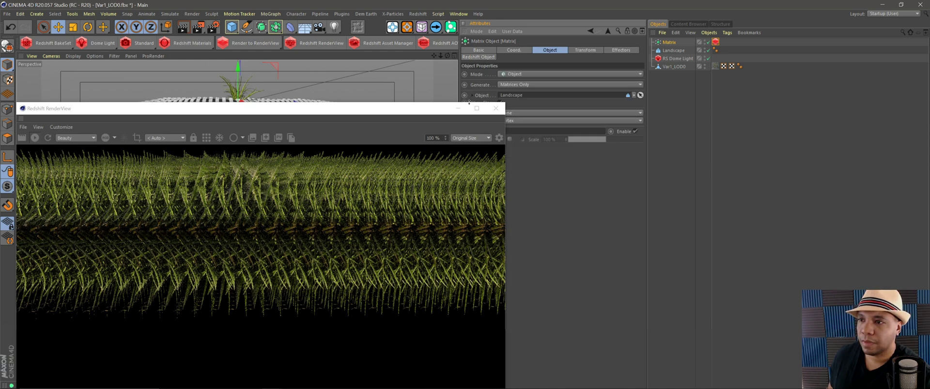
left_click(507, 113)
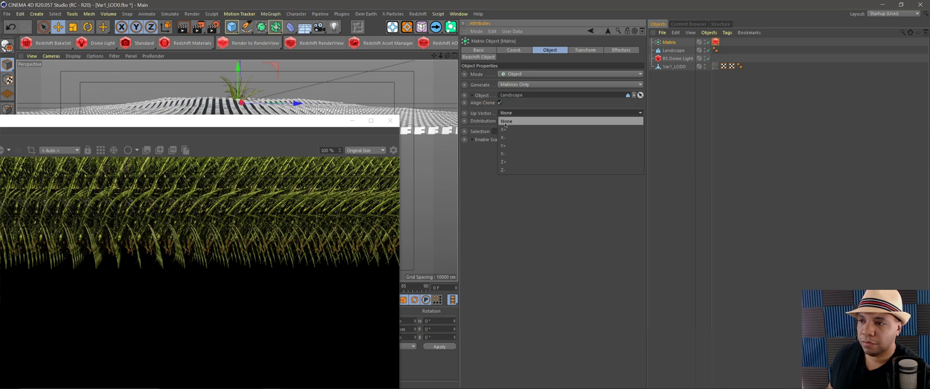
left_click(515, 146)
left_click_drag(254, 122, 337, 103)
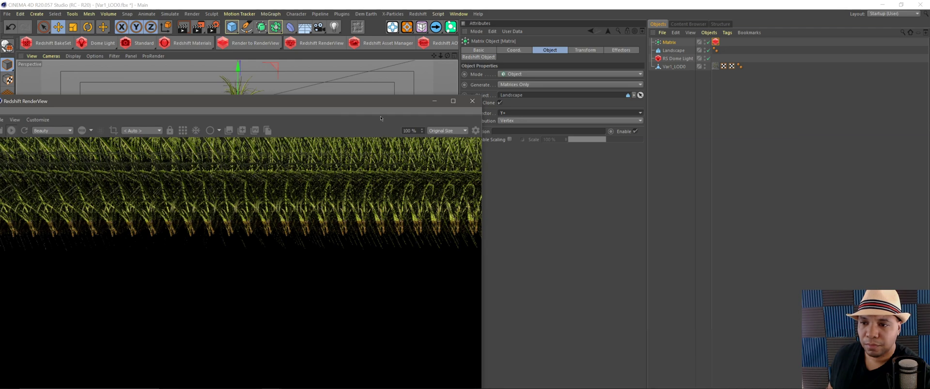
left_click(361, 82)
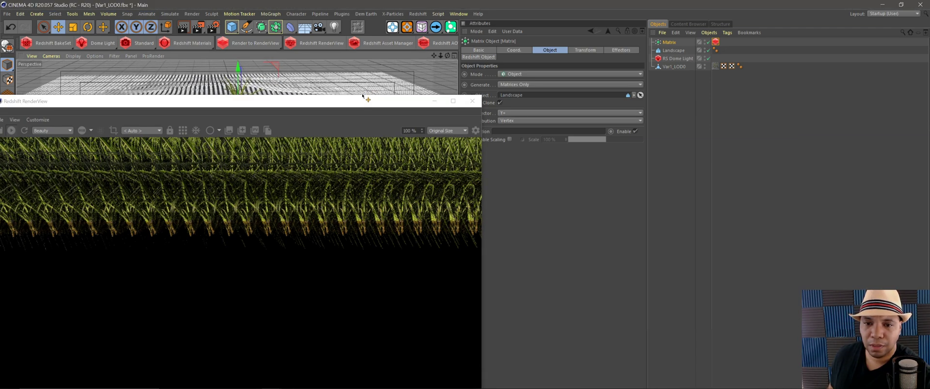
Add a MoGraph Random effector to the Matrix object
left_click_drag(337, 103, 572, 83)
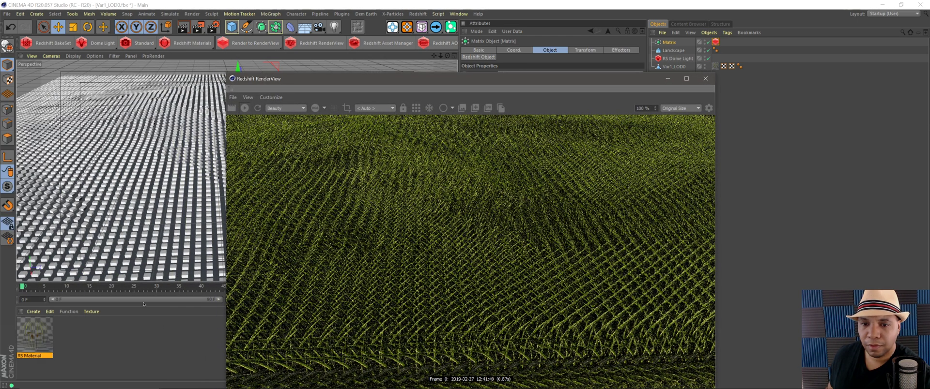
left_click(208, 152)
left_click_drag(206, 151, 178, 153, "alt")
left_click_drag(339, 79, 121, 100)
left_click(666, 43)
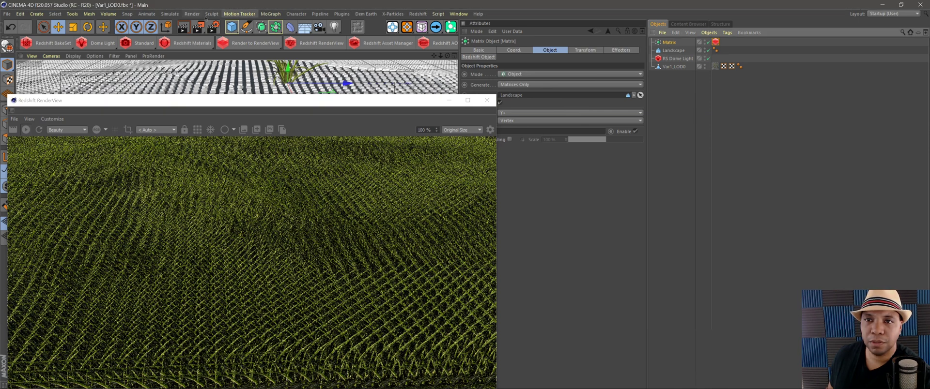
left_click(270, 13)
mouse_move(284, 26)
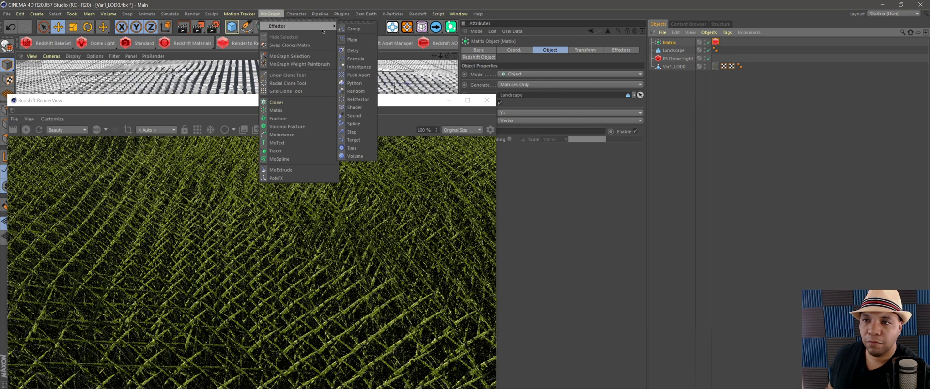
left_click(356, 91)
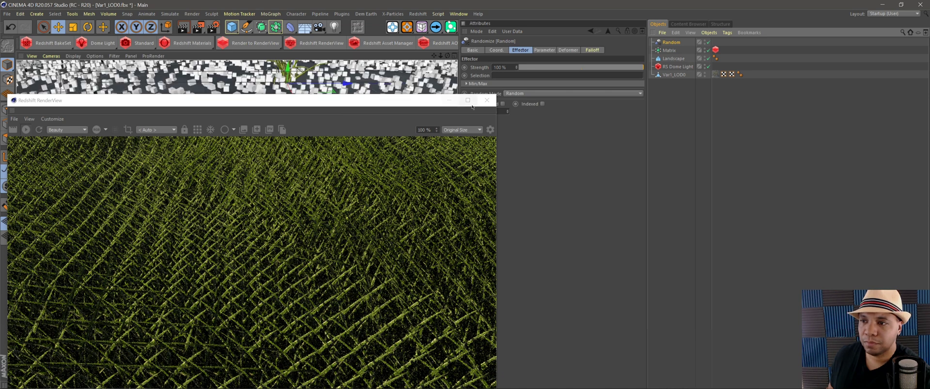
Close the RenderView and set the Random effector's P.X, P.Y and P.Z position offsets to 0 cm
left_click(487, 101)
left_click(496, 49)
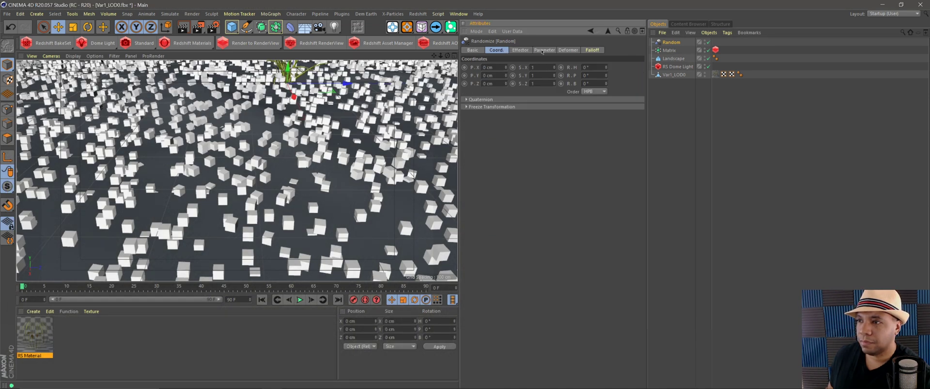
left_click(544, 50)
double_click(504, 90)
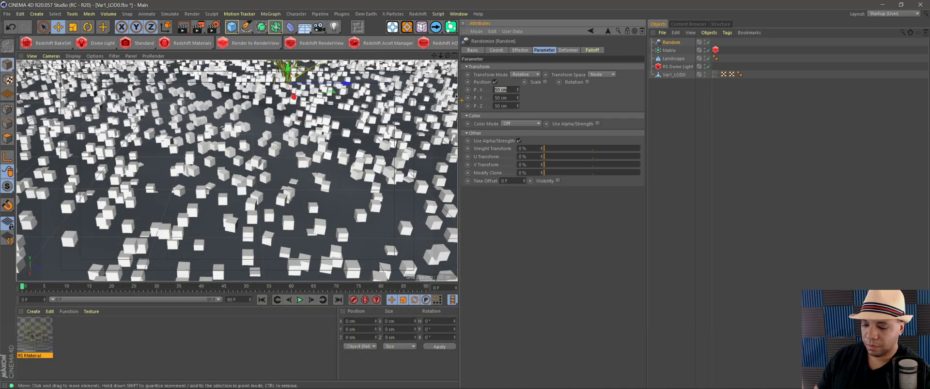
type("0")
key("Tab")
type("0")
key("Tab")
type("0")
key("Tab")
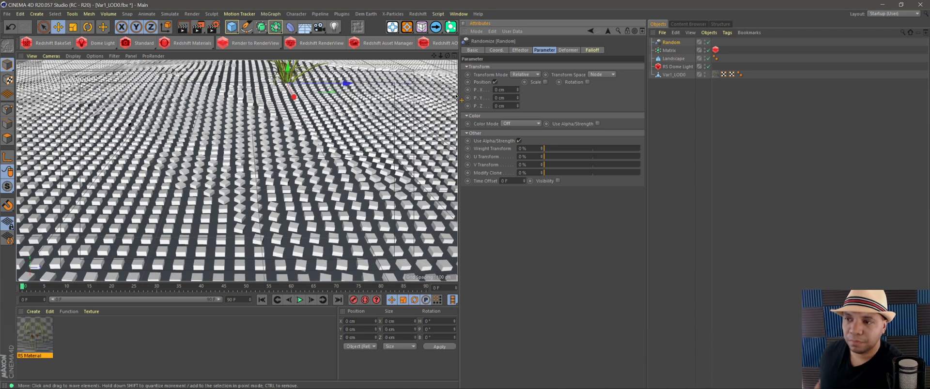
Randomize the Random effector's position to about 22 cm in P.X and 42 cm in P.Z, and enable rotation with R.H about 432°
left_click(516, 89)
left_click_drag(516, 89, 626, 14)
left_click(517, 105)
left_click(587, 82)
left_click_drag(610, 89, 619, 29)
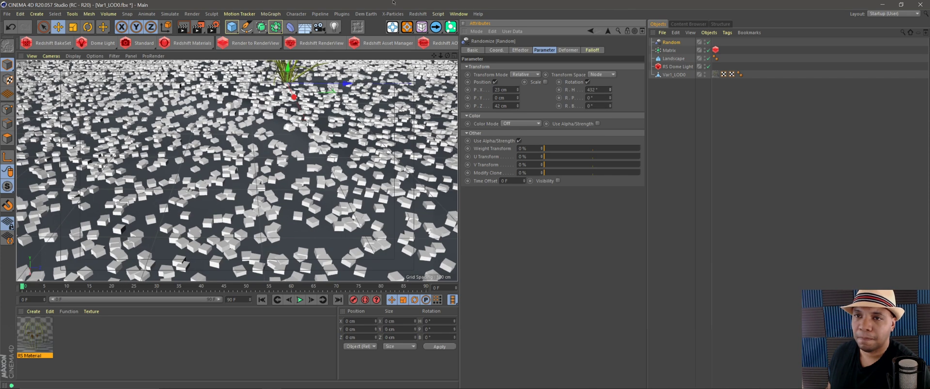
Reopen the Redshift RenderView to render the randomized grass and set the preview zoom to 50%, finally to 75%
left_click(307, 42)
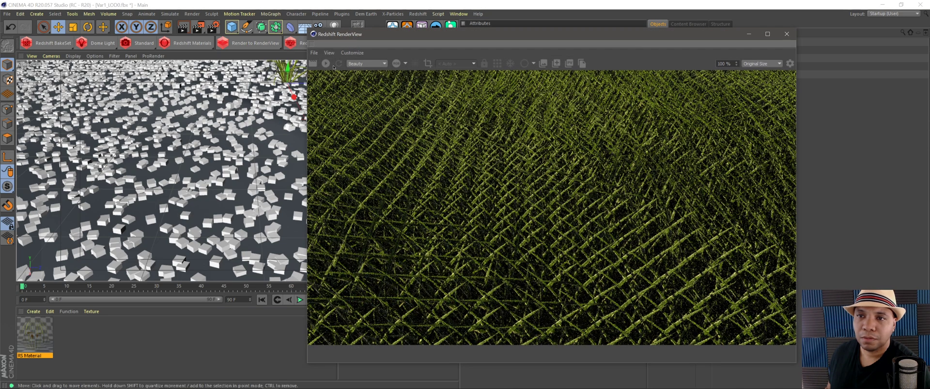
double_click(731, 65)
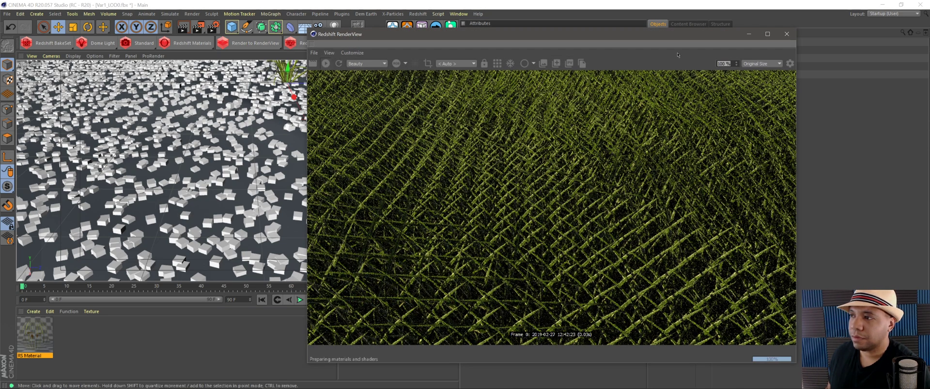
type("50")
key("Return")
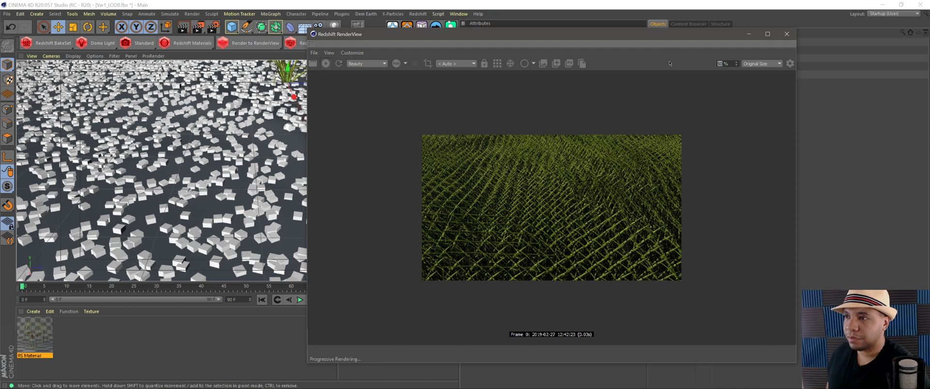
left_click_drag(547, 33, 282, 21)
double_click(465, 50)
type("75")
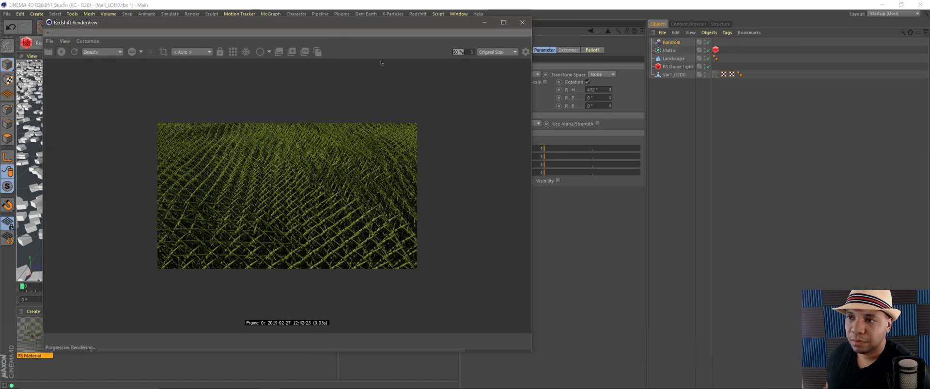
key("Return")
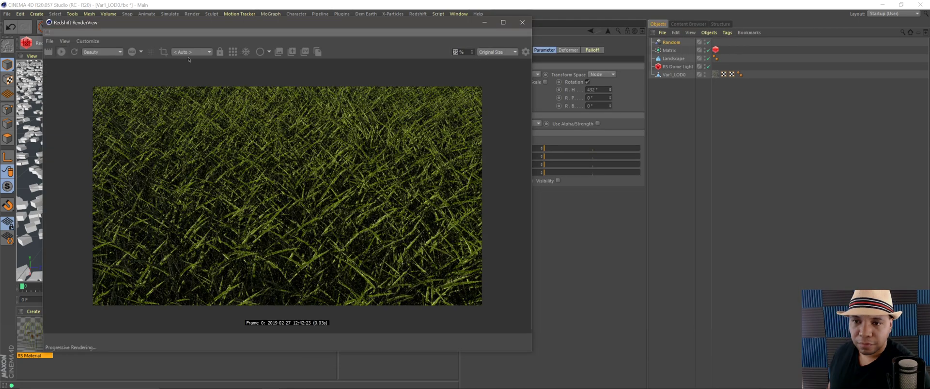
Set the particle Scale Multiplier in the Matrix's Redshift Object tag to 0.5
left_click_drag(246, 30, 343, 42)
left_click(75, 166)
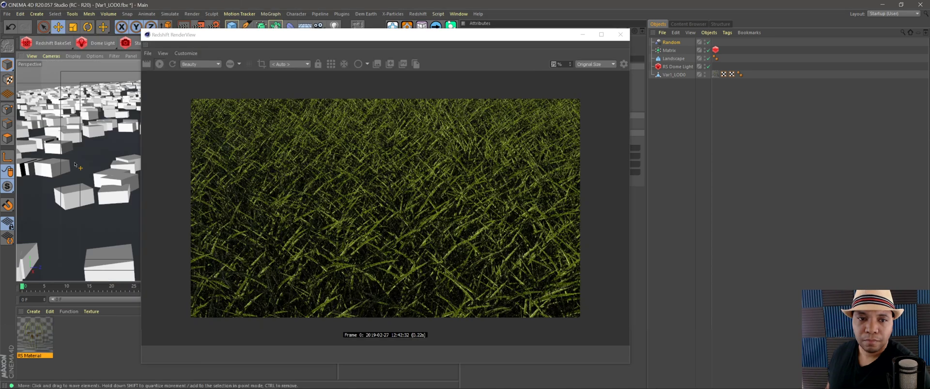
scroll(76, 172, "down", 5)
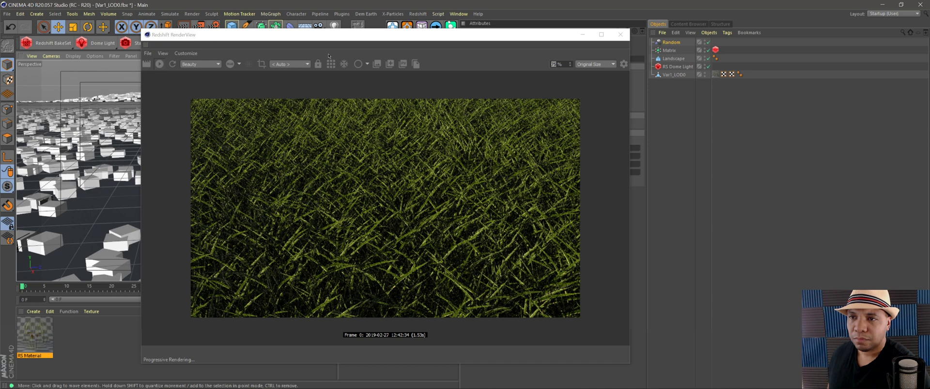
left_click_drag(355, 35, 197, 58)
left_click_drag(379, 57, 311, 45)
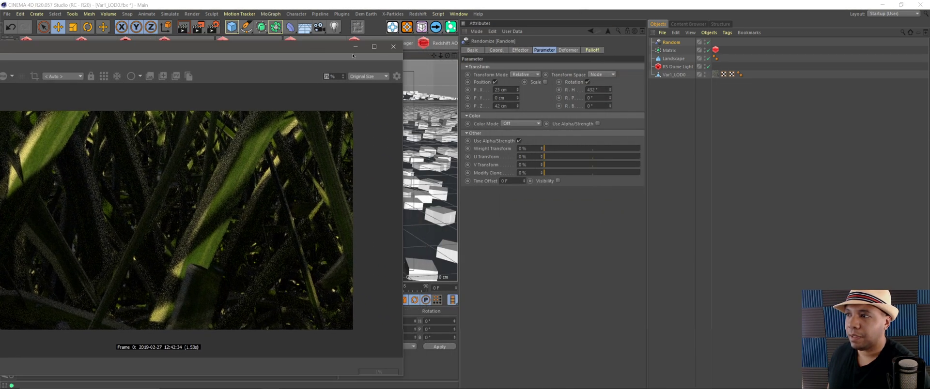
left_click(715, 50)
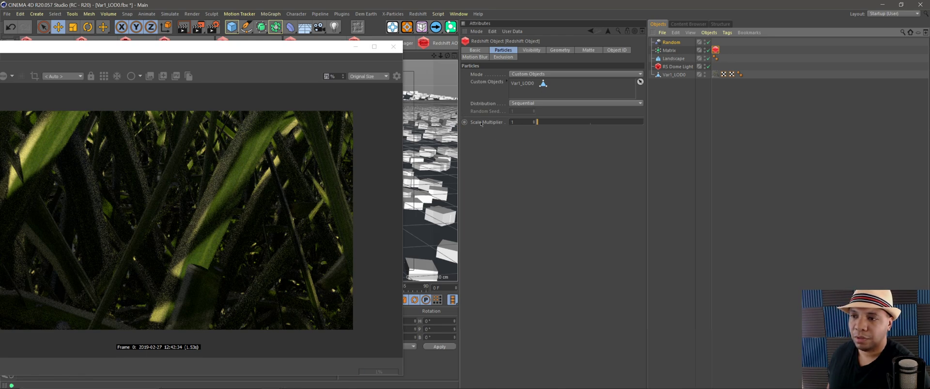
double_click(512, 122)
type("0.5")
key("Return")
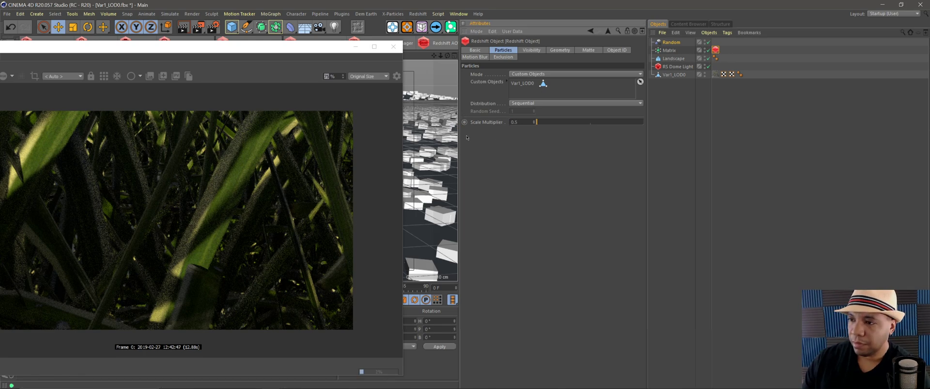
Reframe the landscape towards the horizon and inspect the smaller scattered grass in the RenderView
left_click_drag(198, 50, 632, 50)
left_click_drag(279, 178, 272, 188, "alt")
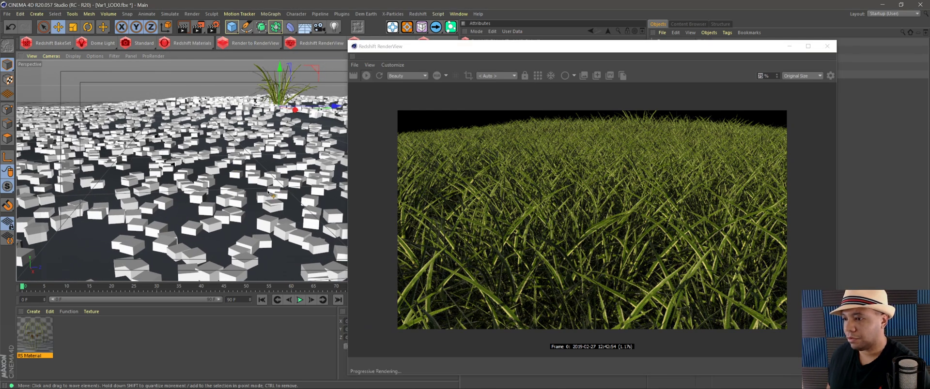
left_click_drag(256, 187, 248, 182, "alt")
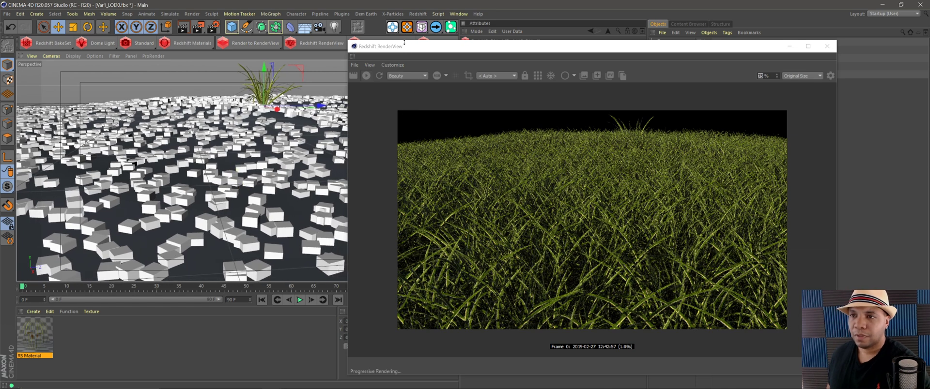
left_click_drag(401, 59, 414, 39)
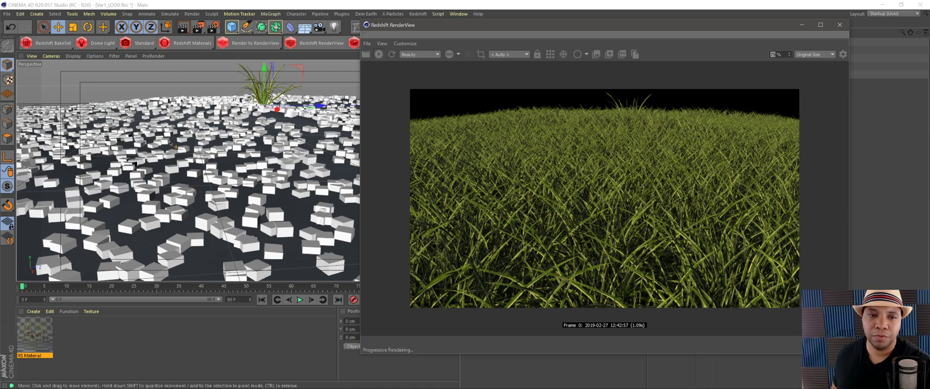
left_click_drag(456, 28, 210, 46)
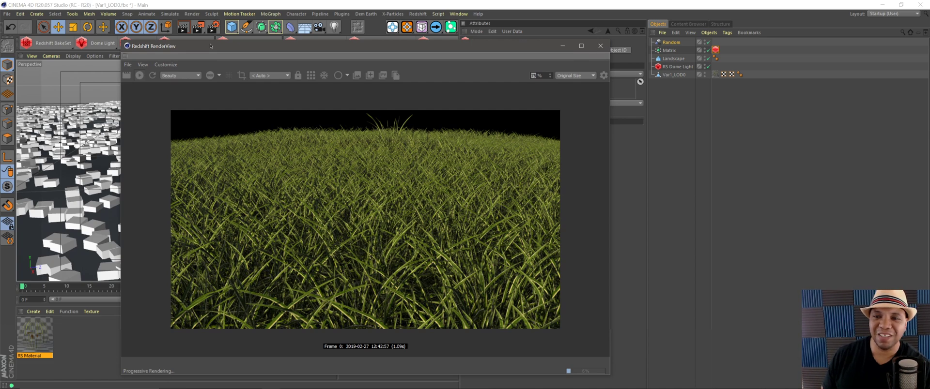
left_click_drag(307, 50, 233, 111)
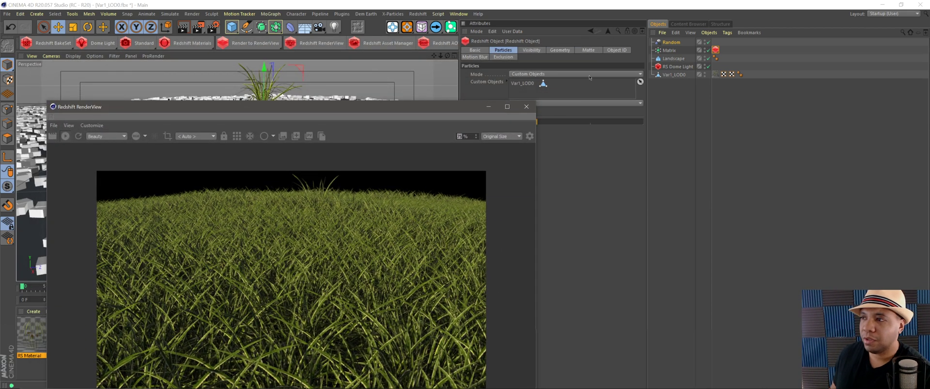
left_click_drag(425, 107, 421, 52)
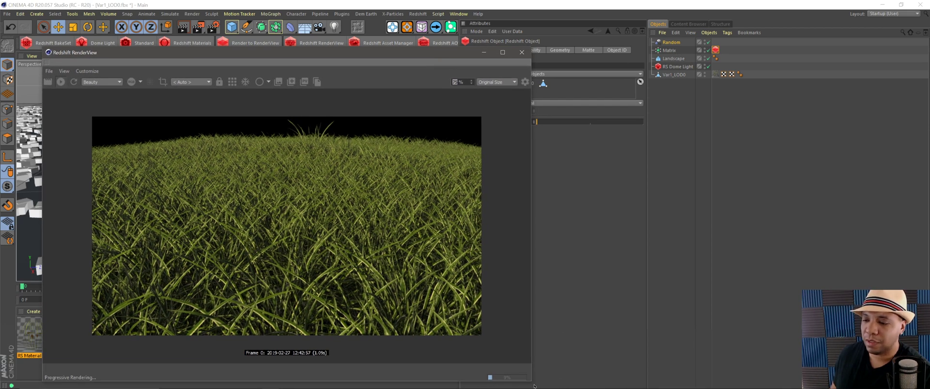
left_click_drag(532, 383, 520, 374)
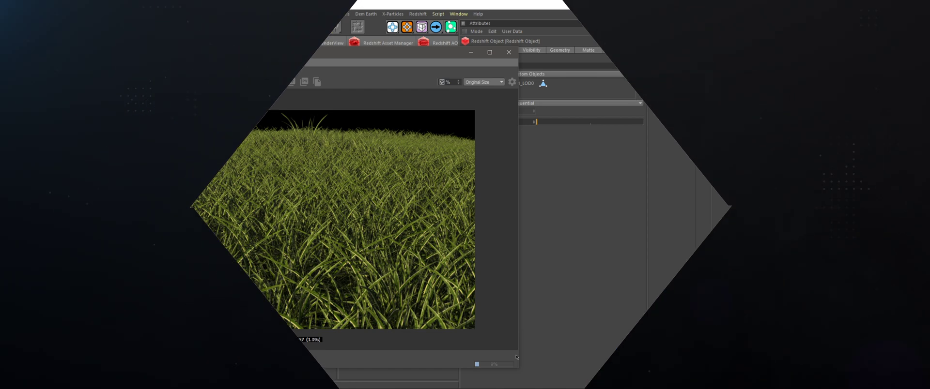